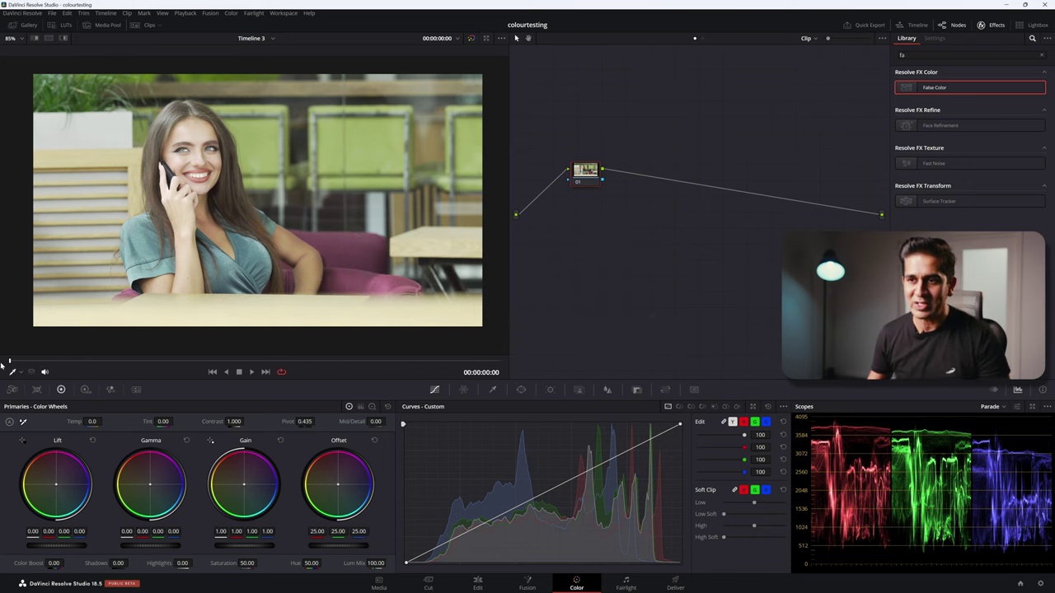
# - Scrub the playhead to 00:00:06:06, where the man sets down the cup and pastry
pyautogui.moveTo(4, 365); pyautogui.dragTo(323, 357)
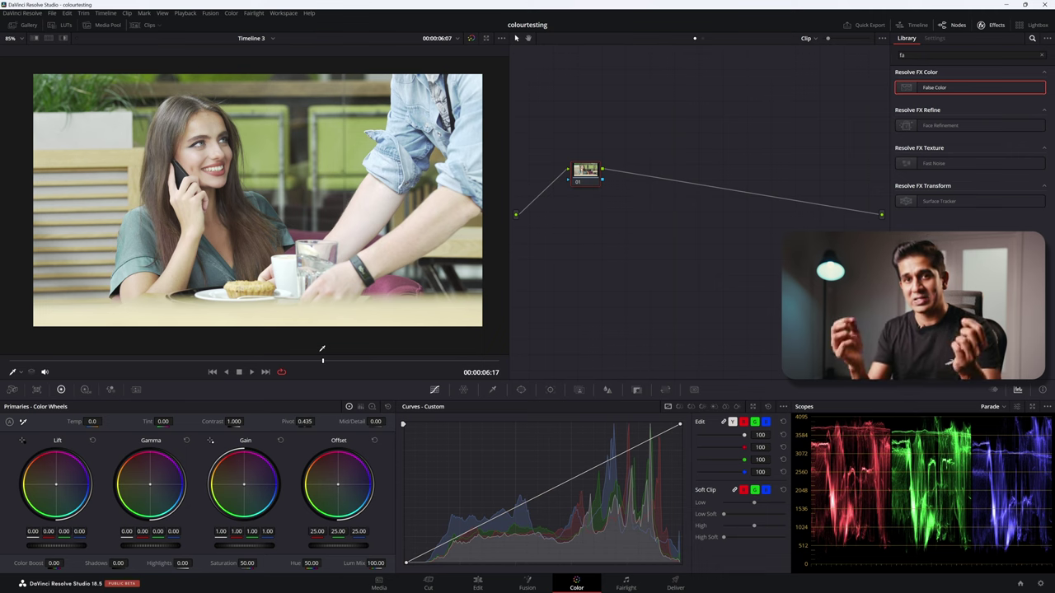
pyautogui.moveTo(322, 349); pyautogui.dragTo(321, 360)
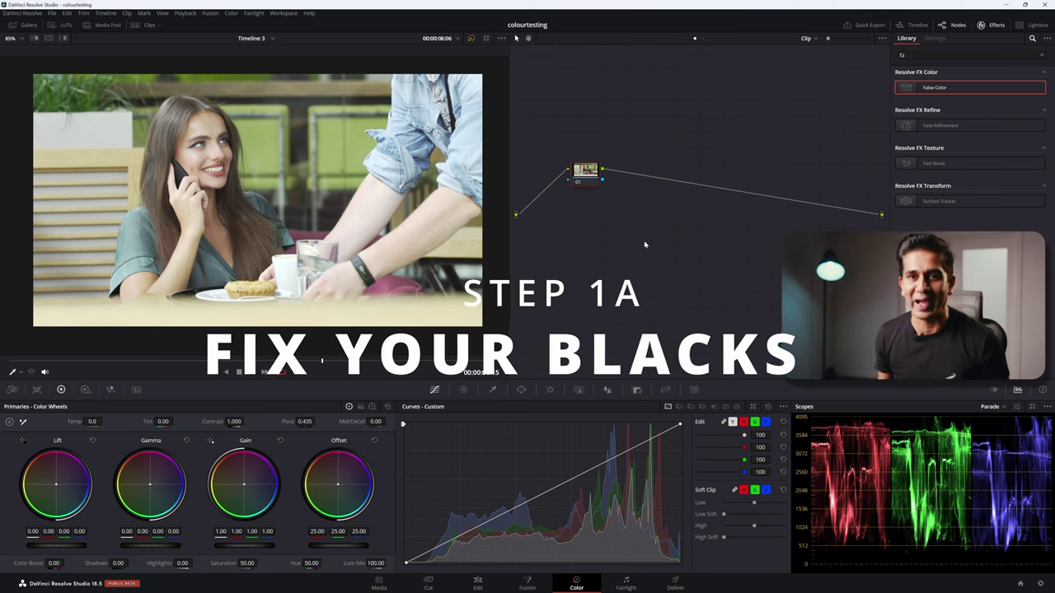
# - Give correction node 01 the label 'Black Node'
pyautogui.rightClick(581, 184)
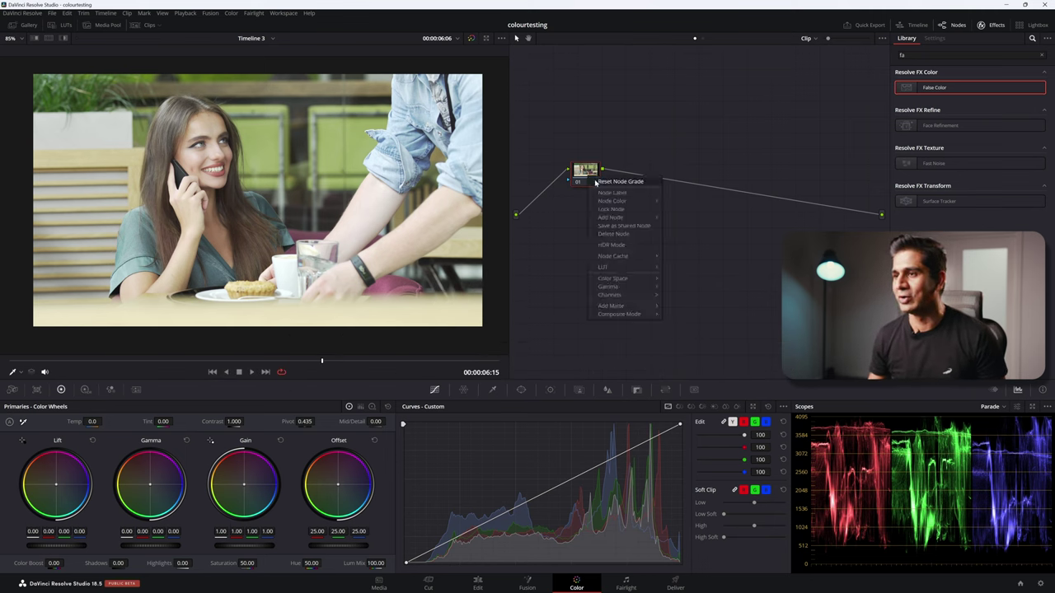
pyautogui.click(607, 193)
pyautogui.write('Black Node')
pyautogui.press('Return')
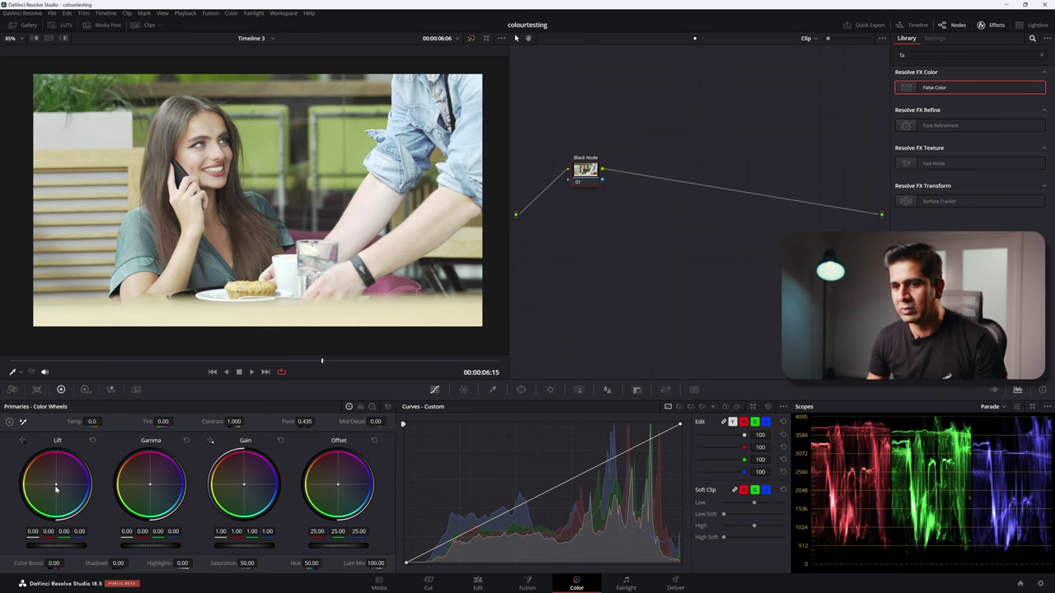
# - Nudge the Lift balance to deepen the shadows, then save the project
pyautogui.moveTo(56, 485); pyautogui.dragTo(56, 486)
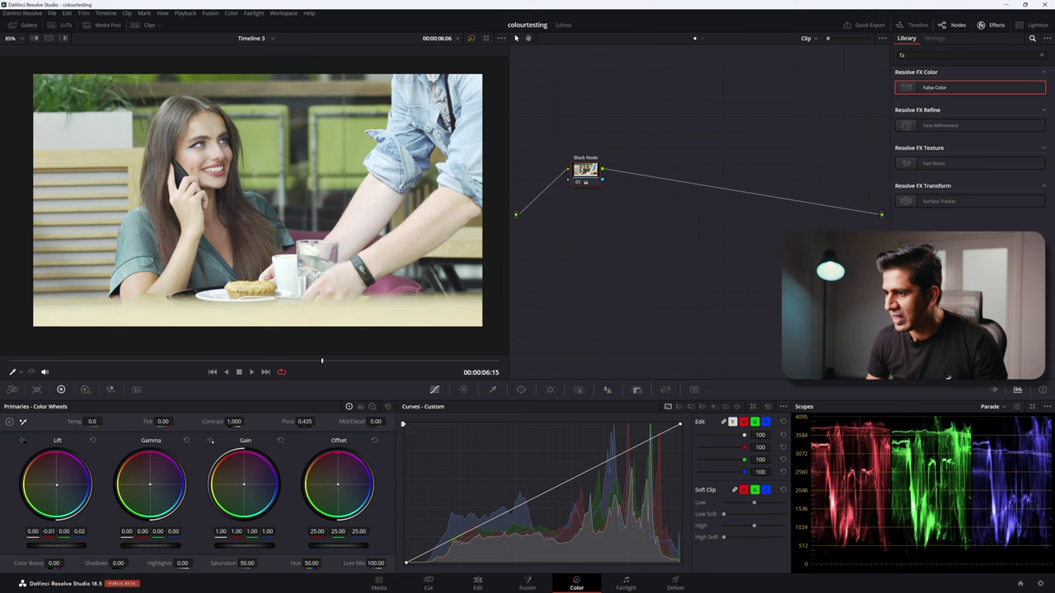
pyautogui.moveTo(56, 484); pyautogui.dragTo(57, 485)
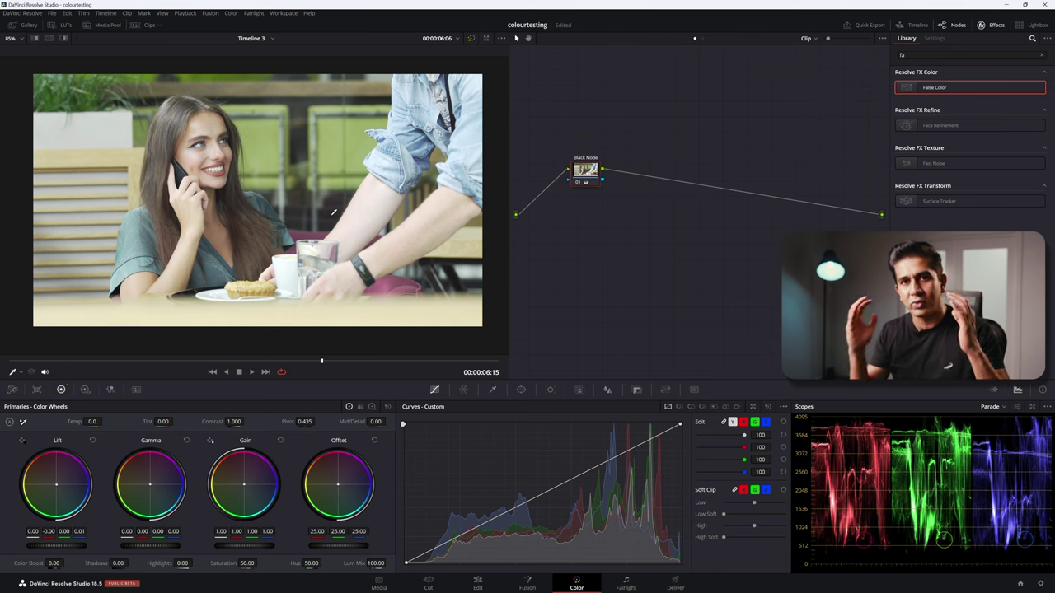
pyautogui.hotkey('ctrl', 's')
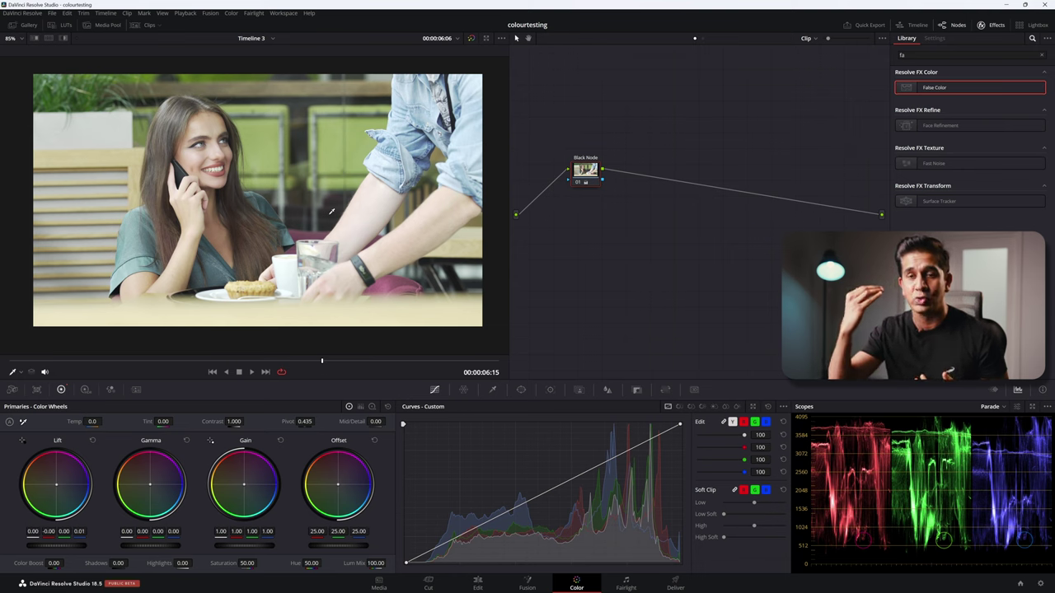
# - Lower the master Lift to about -0.07 and toggle Black Node to compare
pyautogui.click(63, 546)
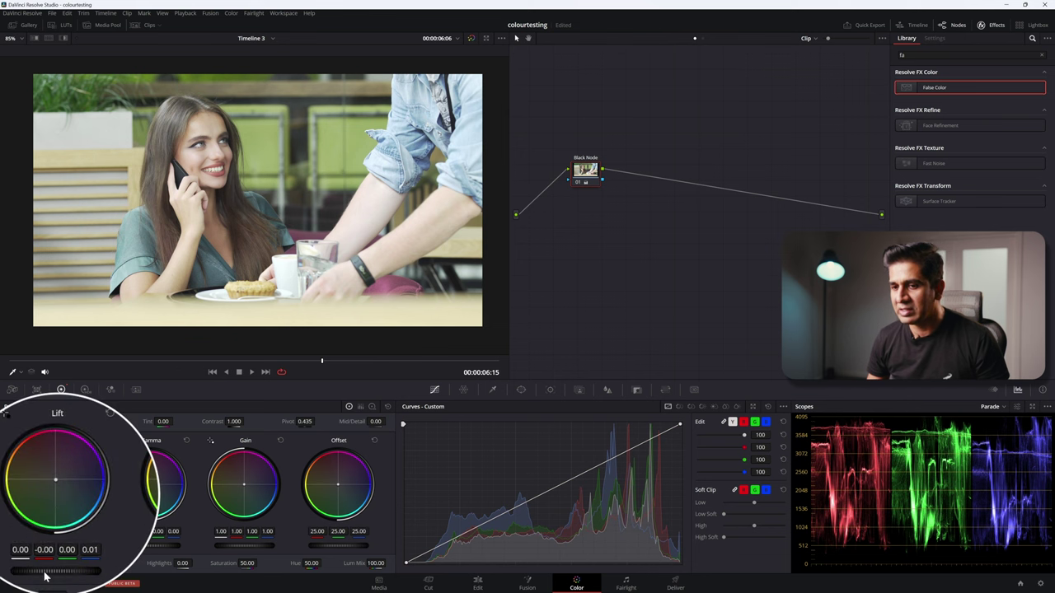
pyautogui.moveTo(54, 576); pyautogui.dragTo(52, 576)
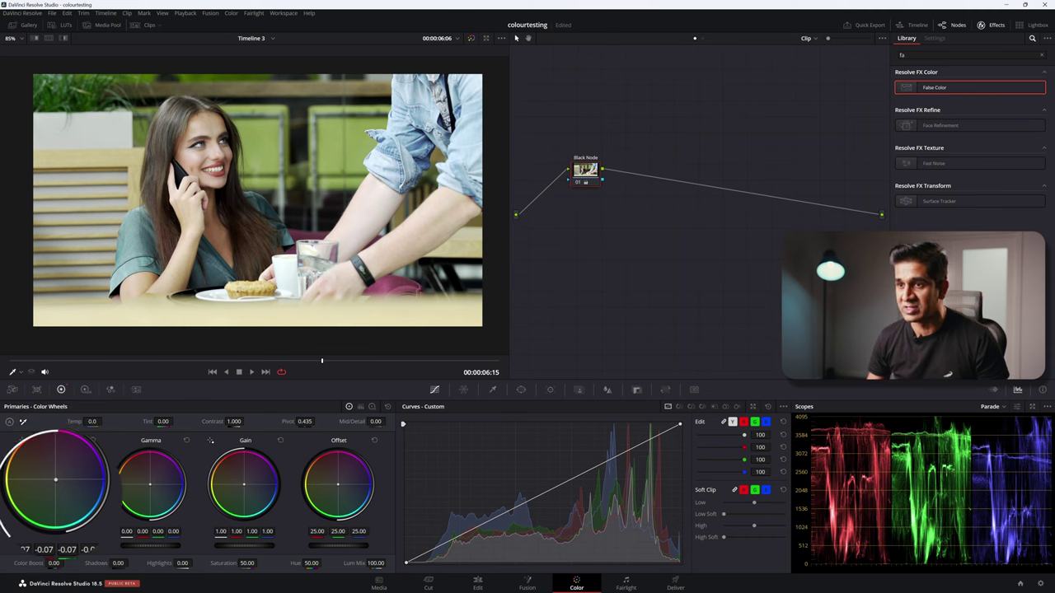
pyautogui.hotkey('ctrl', 'd')
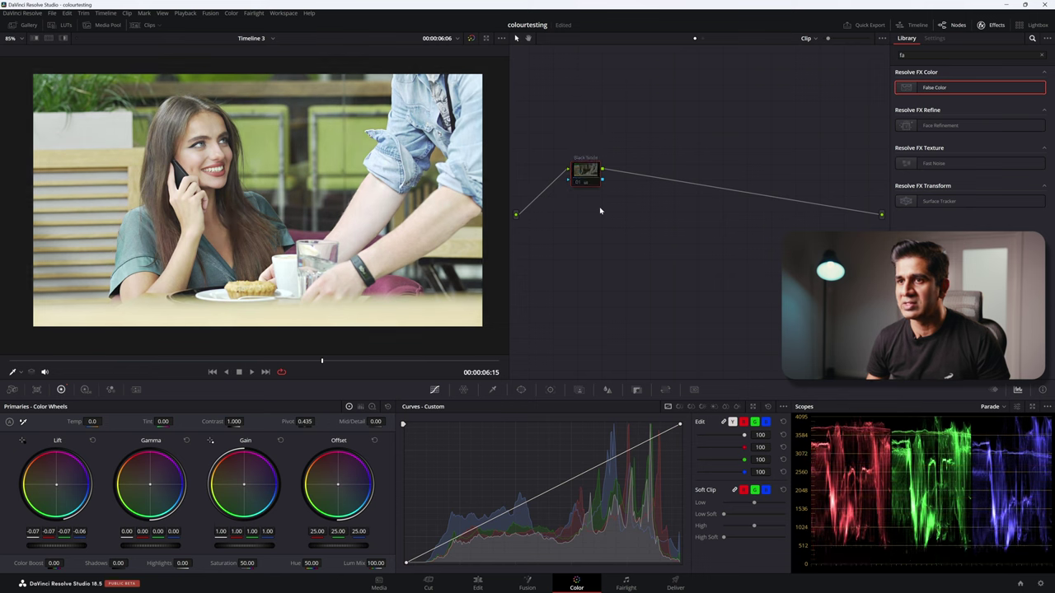
pyautogui.hotkey('ctrl', 'd')
pyautogui.hotkey('ctrl', 'd')
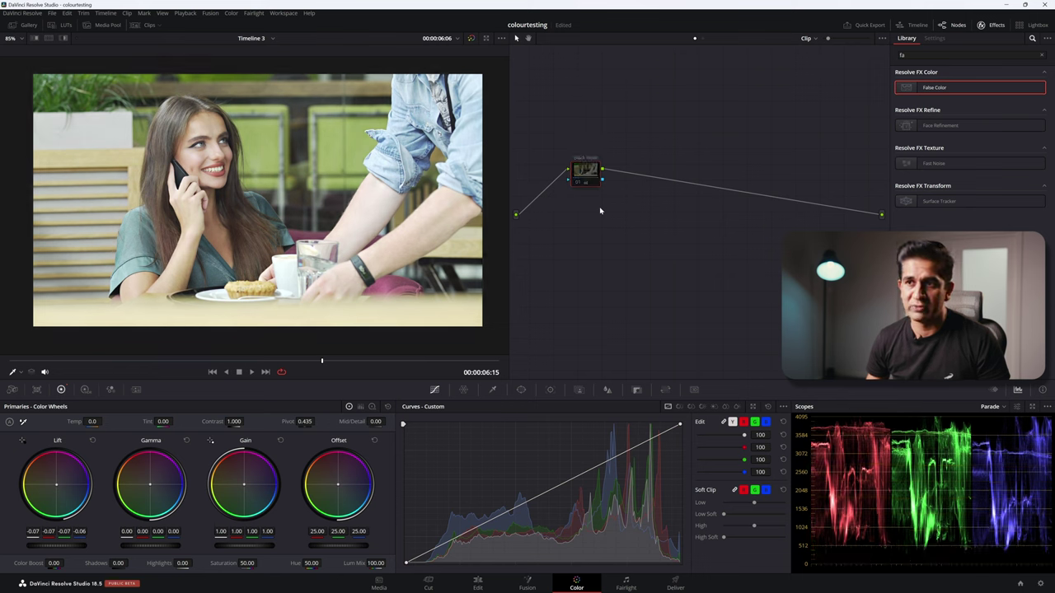
pyautogui.hotkey('ctrl', 'd')
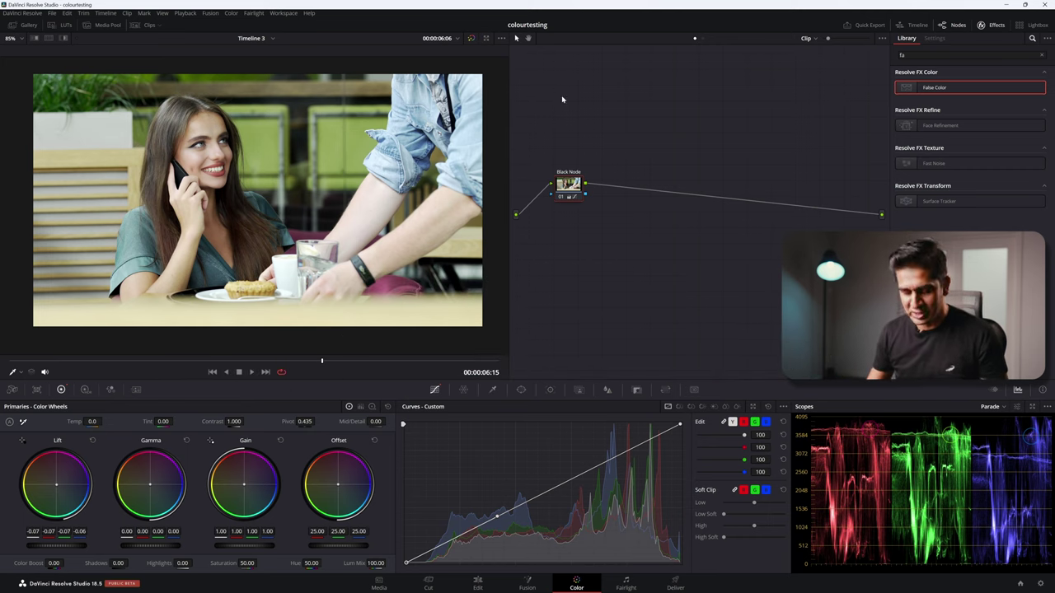
# - Add serial node 02 labelled 'White Node' and toggle its whites correction to compare
pyautogui.hotkey('alt', 's')
pyautogui.rightClick(614, 189)
pyautogui.click(627, 206)
pyautogui.write('White Node')
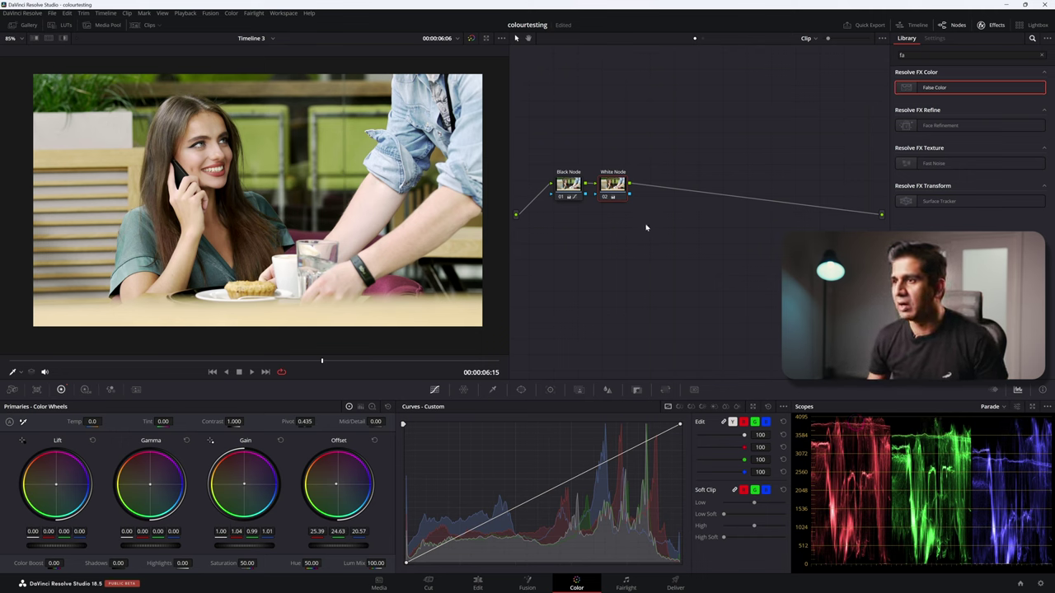
pyautogui.hotkey('ctrl', 'd')
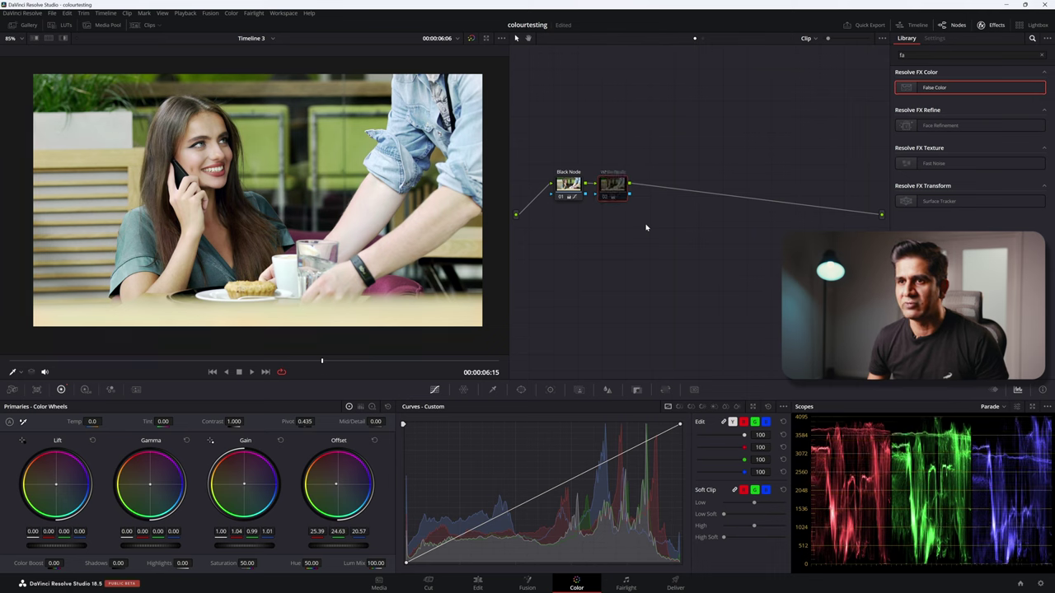
pyautogui.hotkey('ctrl', 'd')
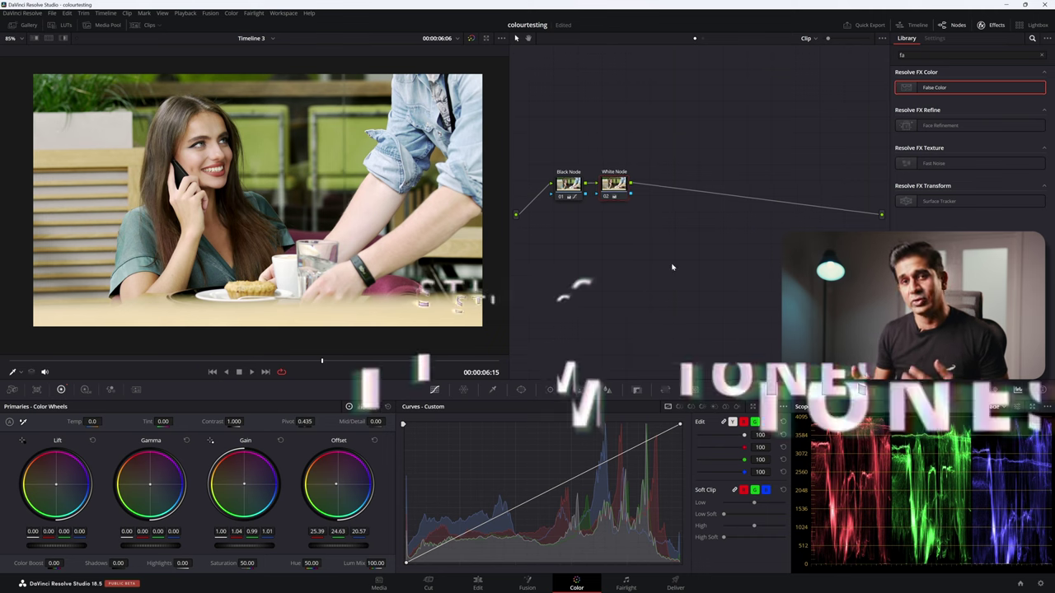
# - Add serial node 03 and shift its Gamma to 0.00, 0.03, -0.01, 0.03
pyautogui.hotkey('alt', 's')
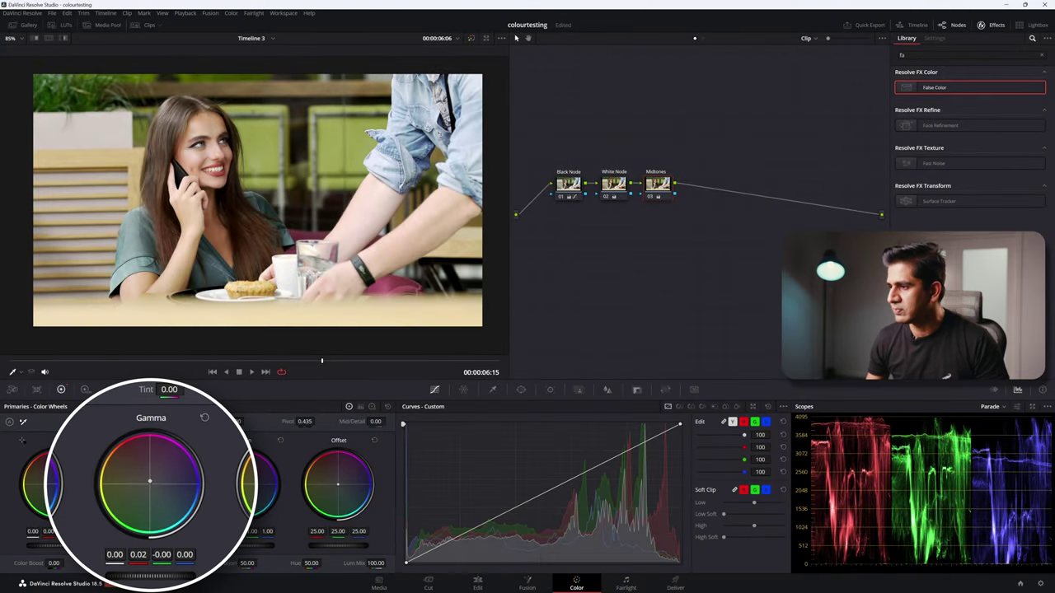
pyautogui.moveTo(142, 496); pyautogui.dragTo(145, 491)
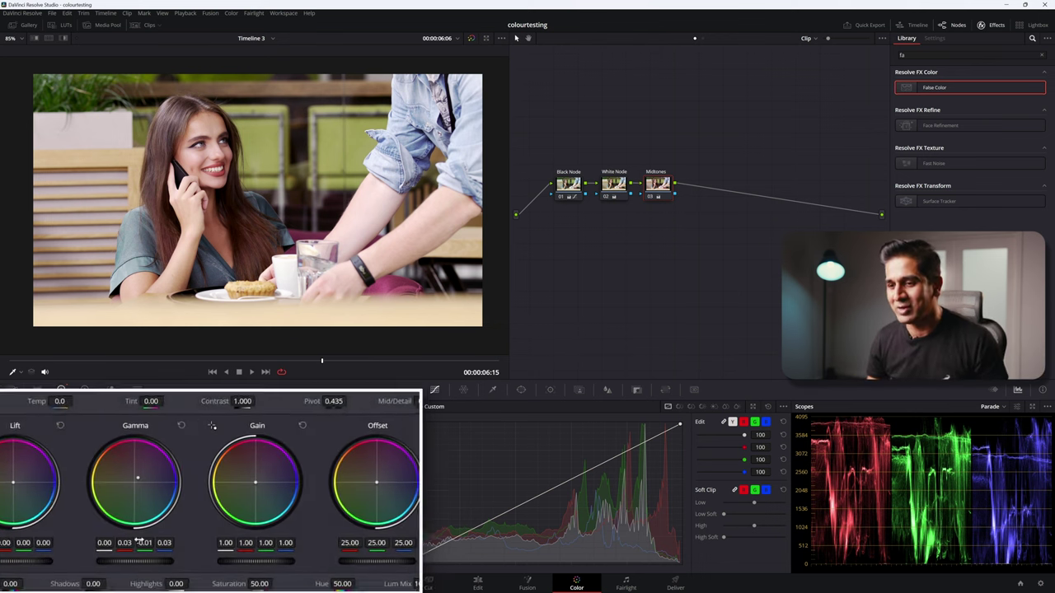
# - Darken Midtones Gamma to -0.12, -0.09, -0.14, -0.09, lower Gain slightly, and compare on/off
pyautogui.moveTo(140, 562); pyautogui.dragTo(135, 564)
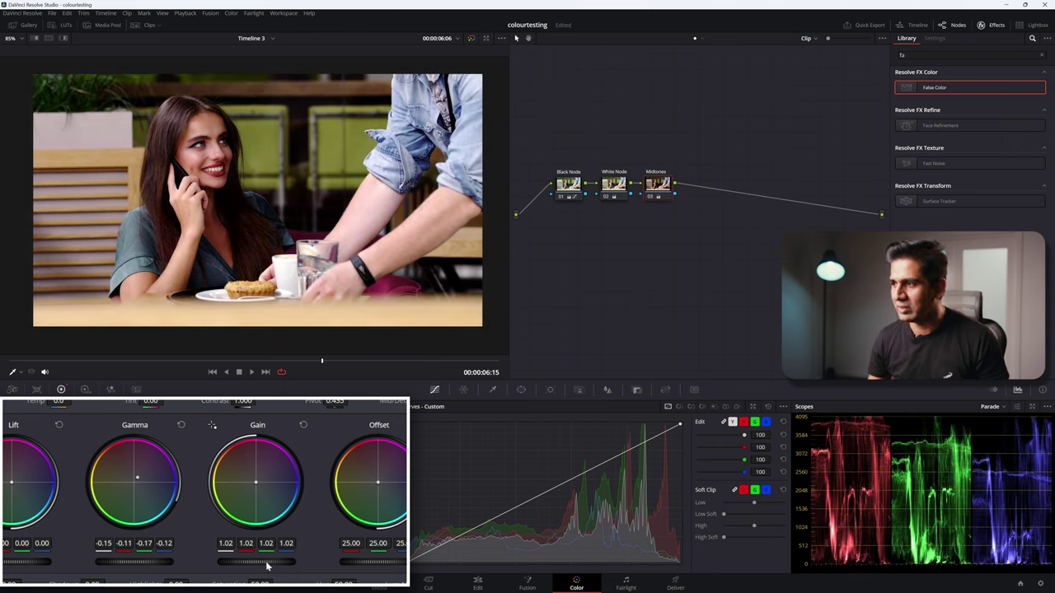
pyautogui.moveTo(266, 565); pyautogui.dragTo(264, 559)
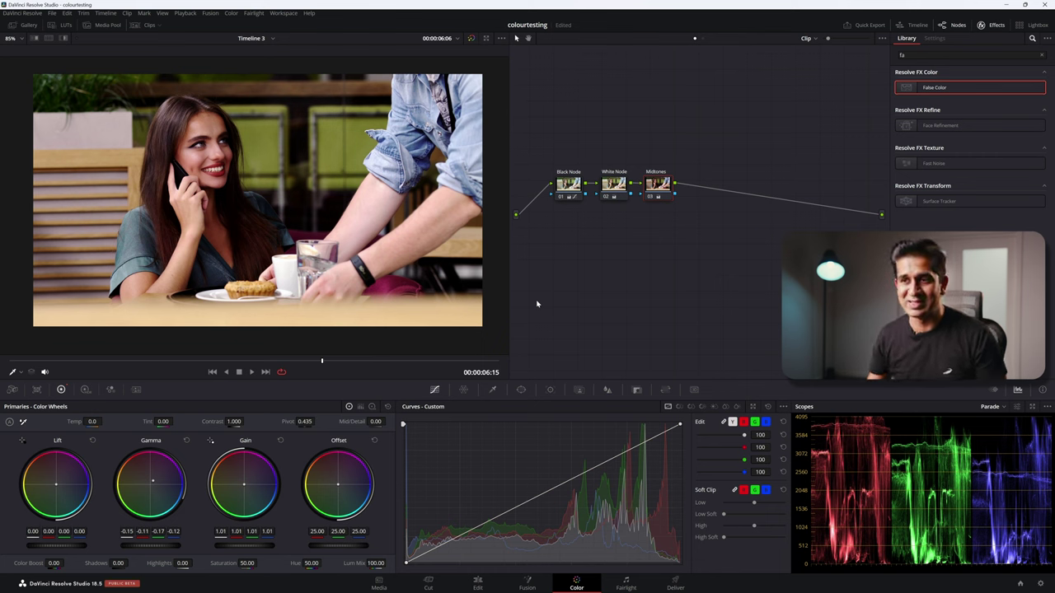
pyautogui.moveTo(156, 552); pyautogui.dragTo(153, 548)
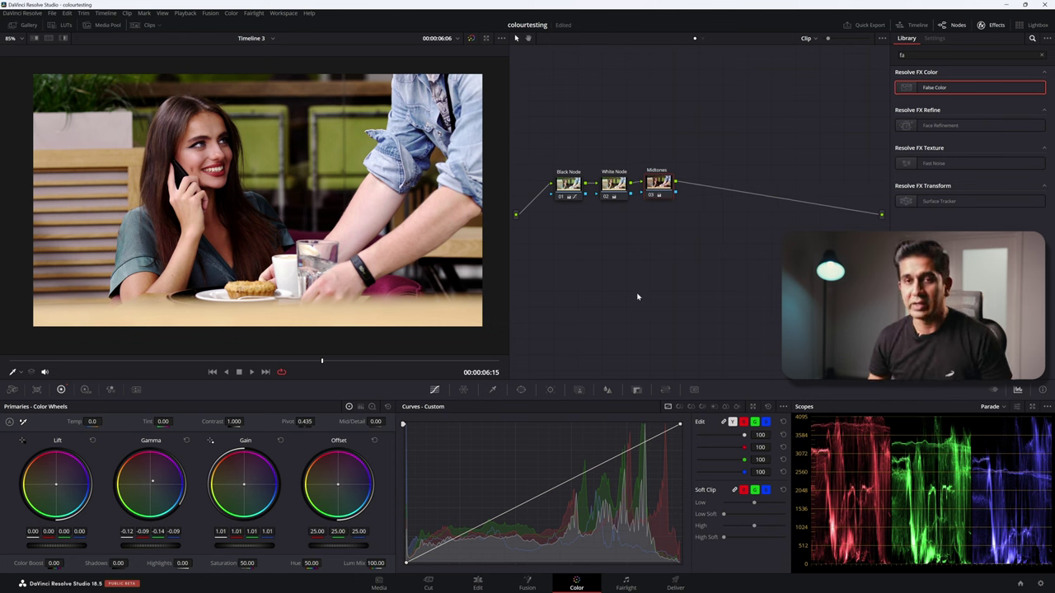
pyautogui.hotkey('ctrl', 'd')
pyautogui.hotkey('ctrl', 'd')
pyautogui.hotkey('ctrl', 'd')
pyautogui.hotkey('ctrl', 'd')
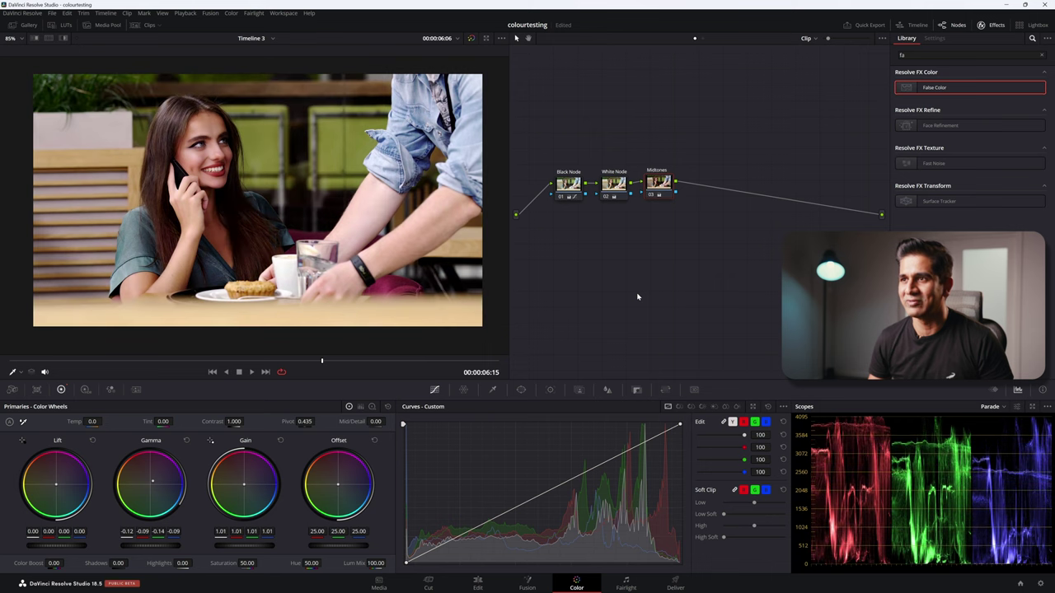
pyautogui.hotkey('ctrl', 'd')
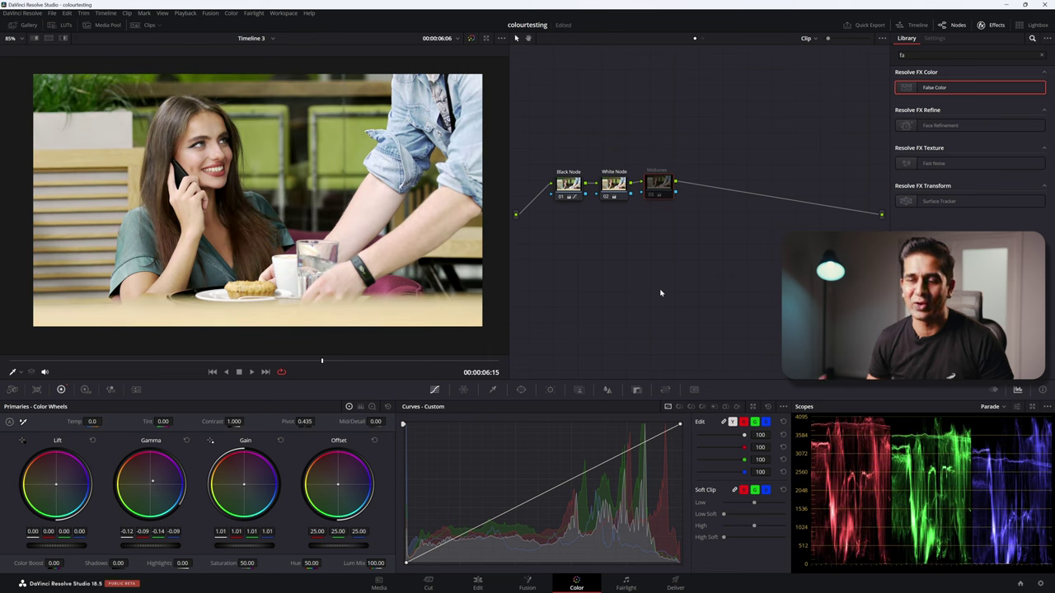
pyautogui.hotkey('ctrl', 'd')
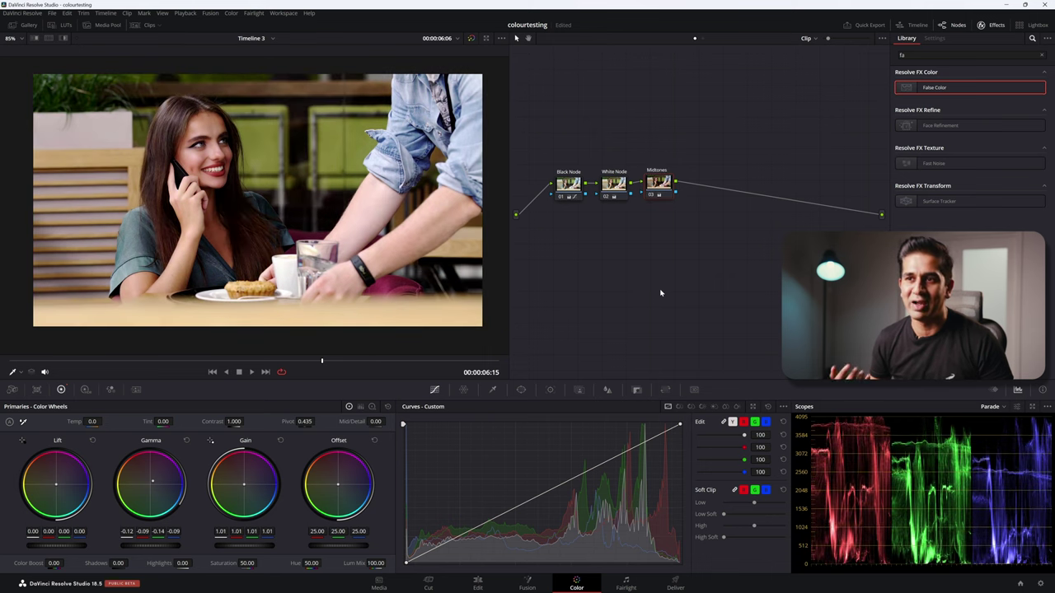
pyautogui.hotkey('ctrl', 'd')
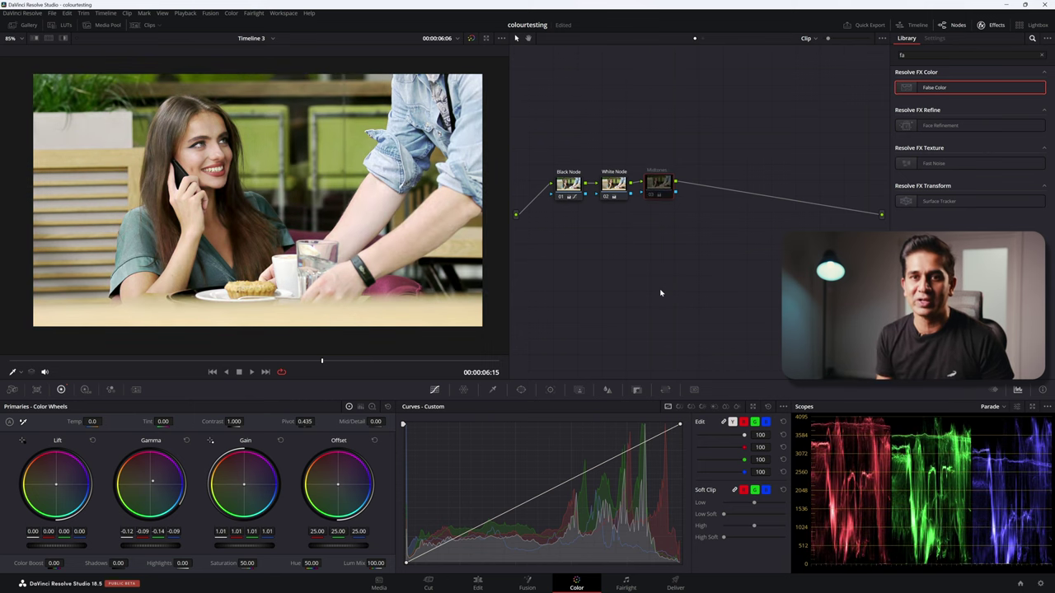
pyautogui.hotkey('ctrl', 'd')
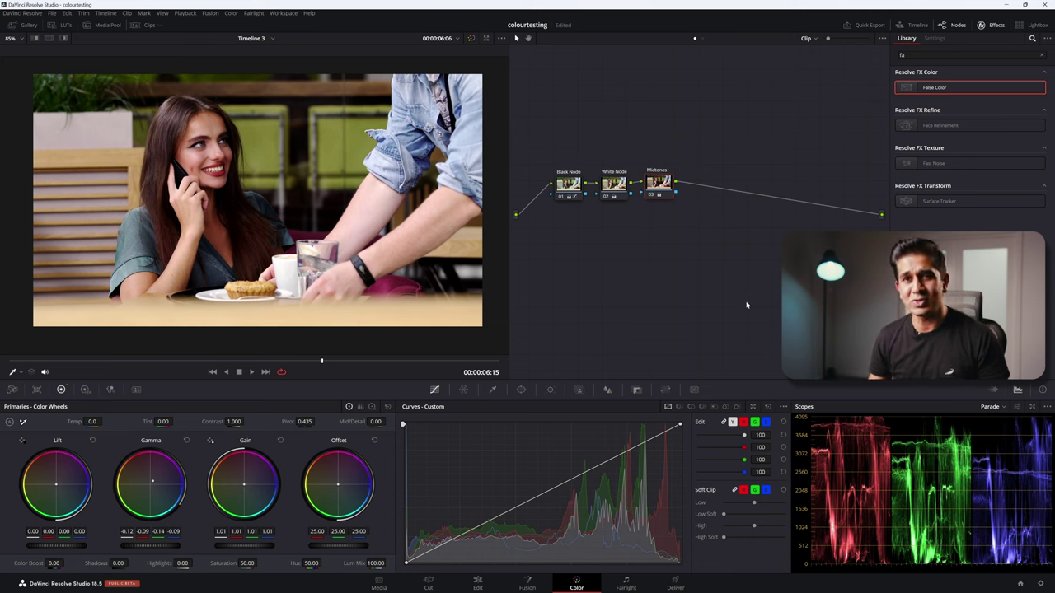
# - Merge Black Node, White Node and Midtones into one compound node
pyautogui.moveTo(750, 299); pyautogui.dragTo(560, 160)
pyautogui.rightClick(573, 196)
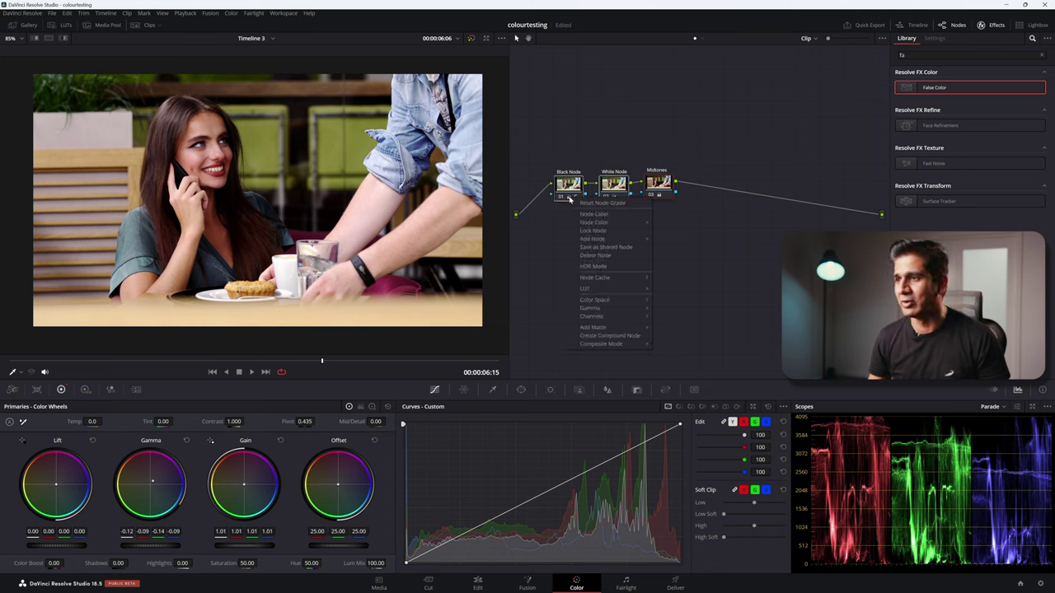
pyautogui.click(611, 334)
# - Label the compound node 'Primaries', then add a serial node with saturation raised to 64
pyautogui.rightClick(580, 185)
pyautogui.click(608, 226)
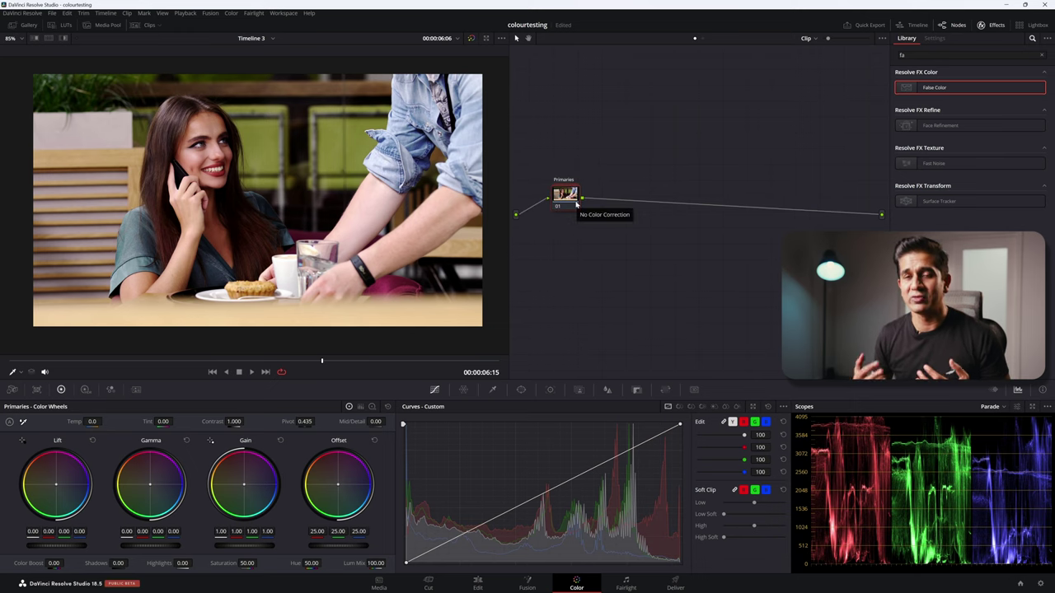
pyautogui.moveTo(576, 204); pyautogui.dragTo(572, 203)
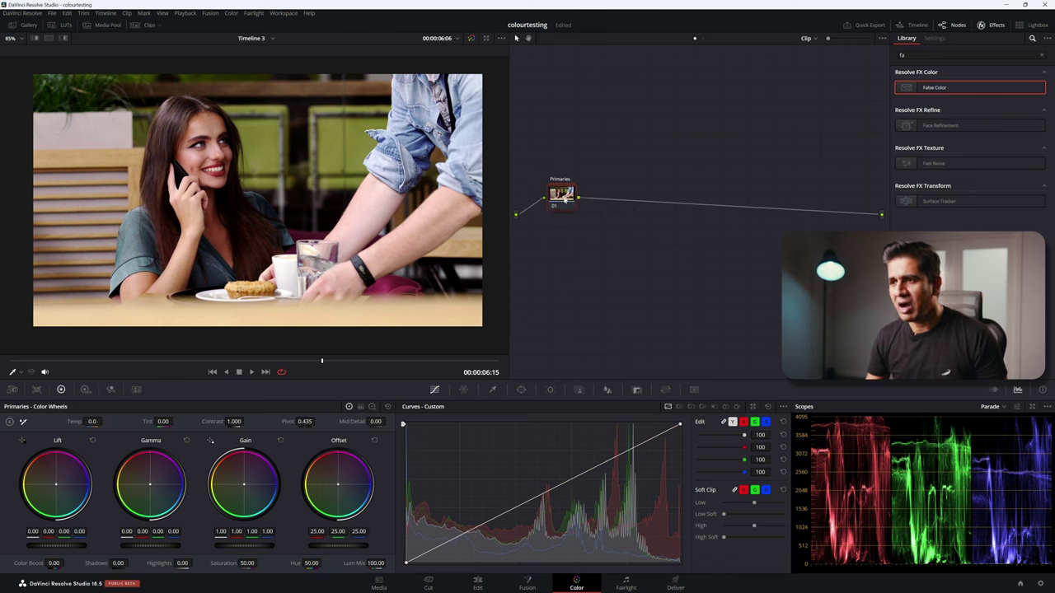
pyautogui.hotkey('alt', 's')
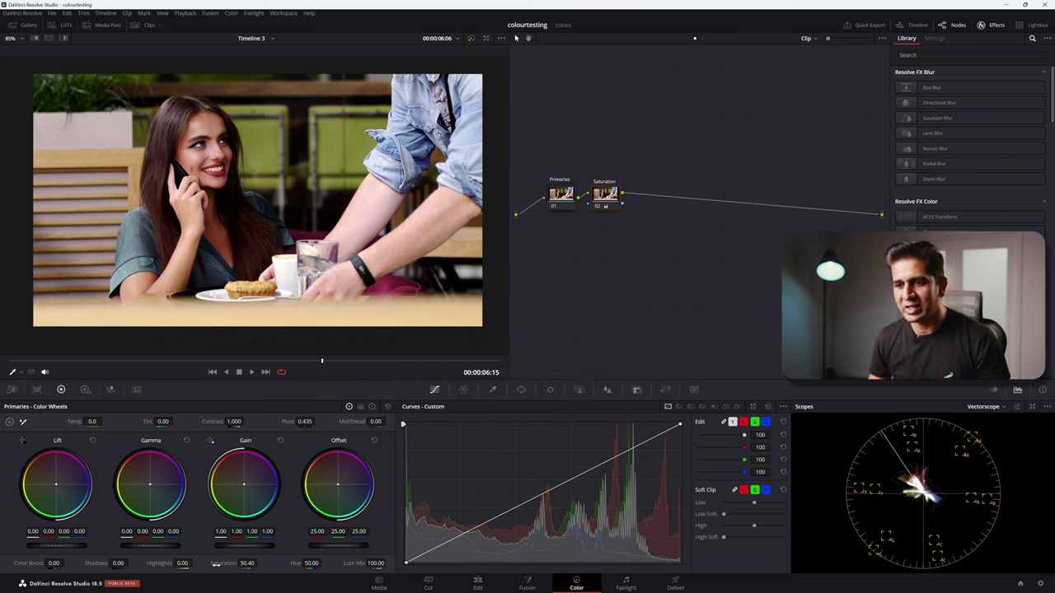
pyautogui.moveTo(246, 563); pyautogui.dragTo(258, 563)
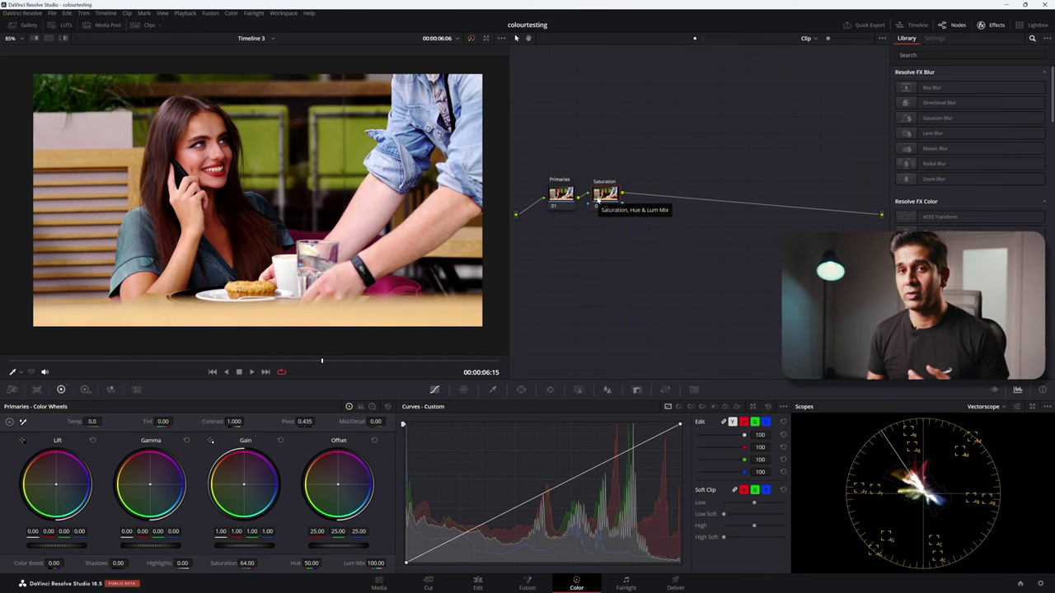
# - Add serial node 03 after Saturation and label it 'Contrast'
pyautogui.hotkey('alt', 's')
pyautogui.rightClick(656, 202)
pyautogui.click(676, 210)
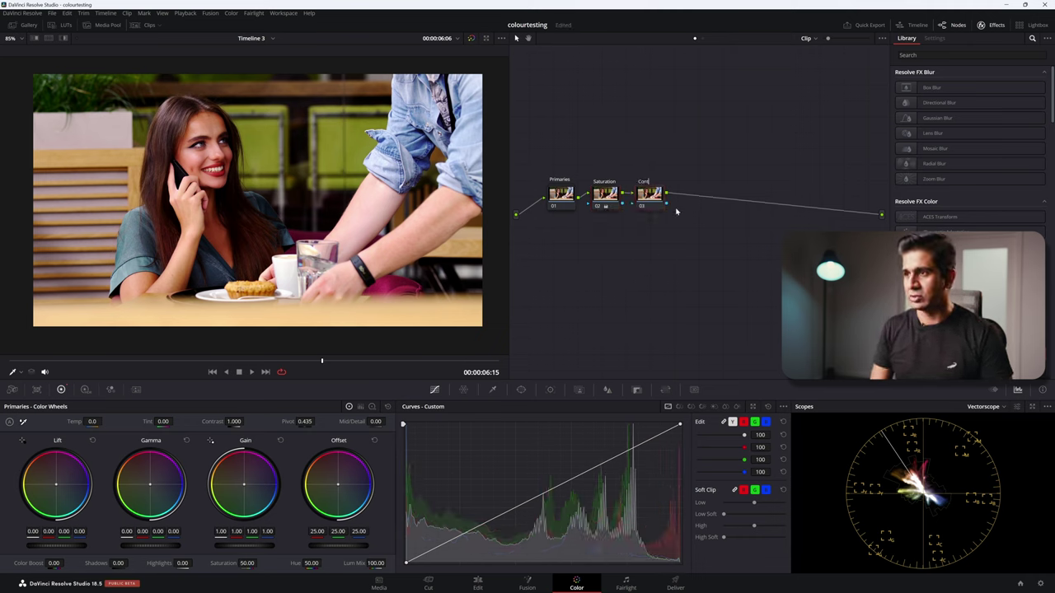
# - Enable Editable Splines and bend the Custom curve into an S-shape for more contrast
pyautogui.click(784, 409)
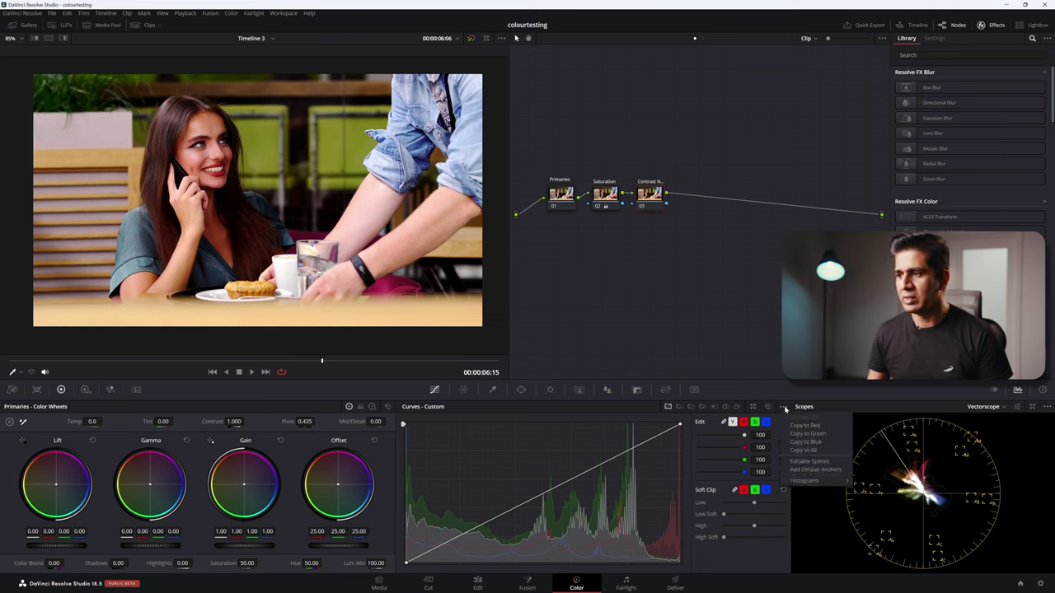
pyautogui.click(833, 463)
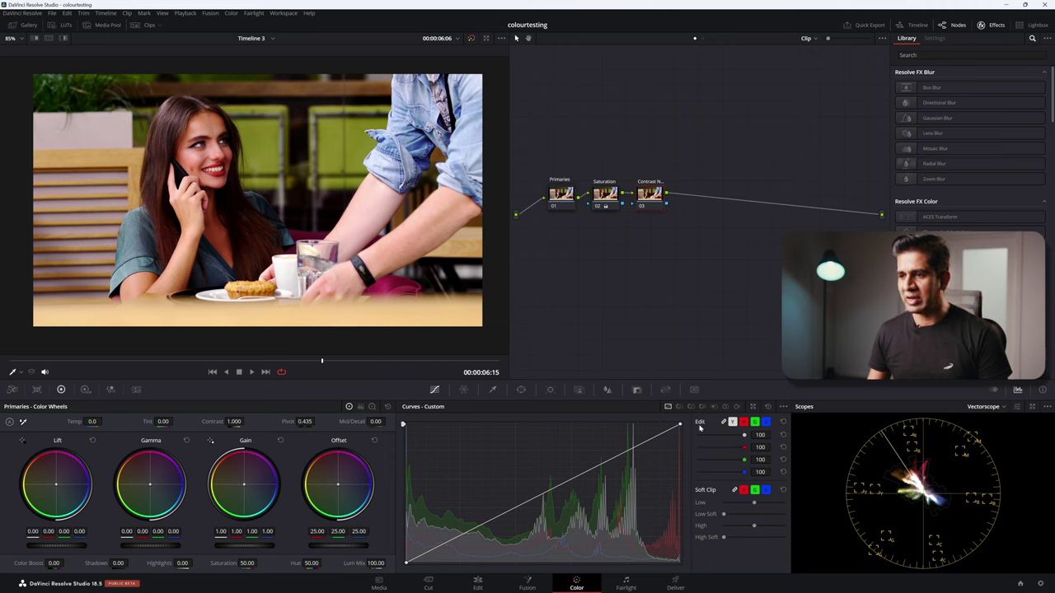
pyautogui.click(406, 565)
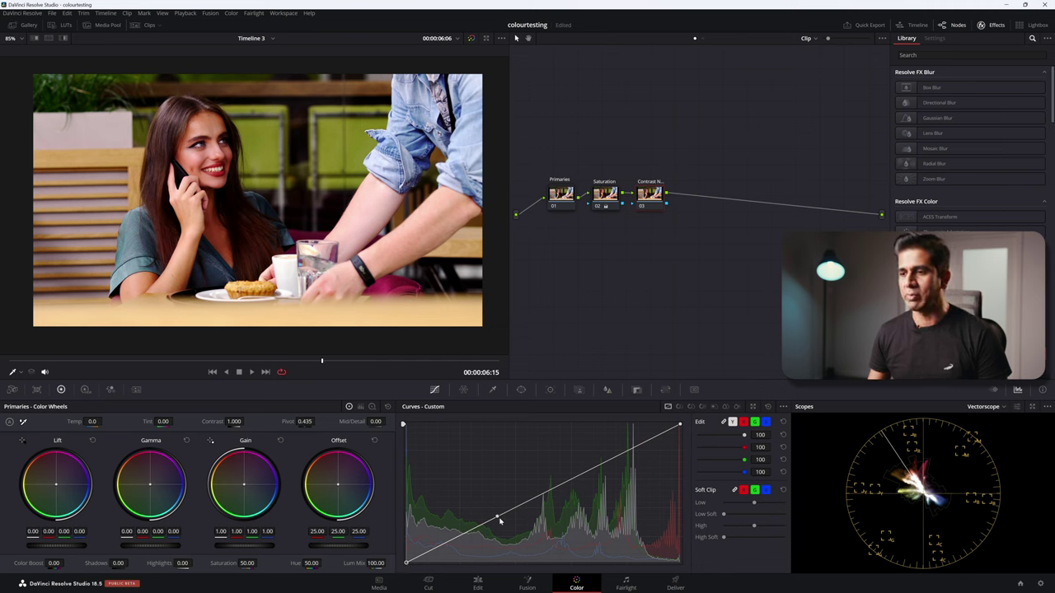
pyautogui.moveTo(496, 514)
pyautogui.mouseDown()
pyautogui.moveTo(522, 533)
pyautogui.moveTo(510, 523)
pyautogui.mouseUp()
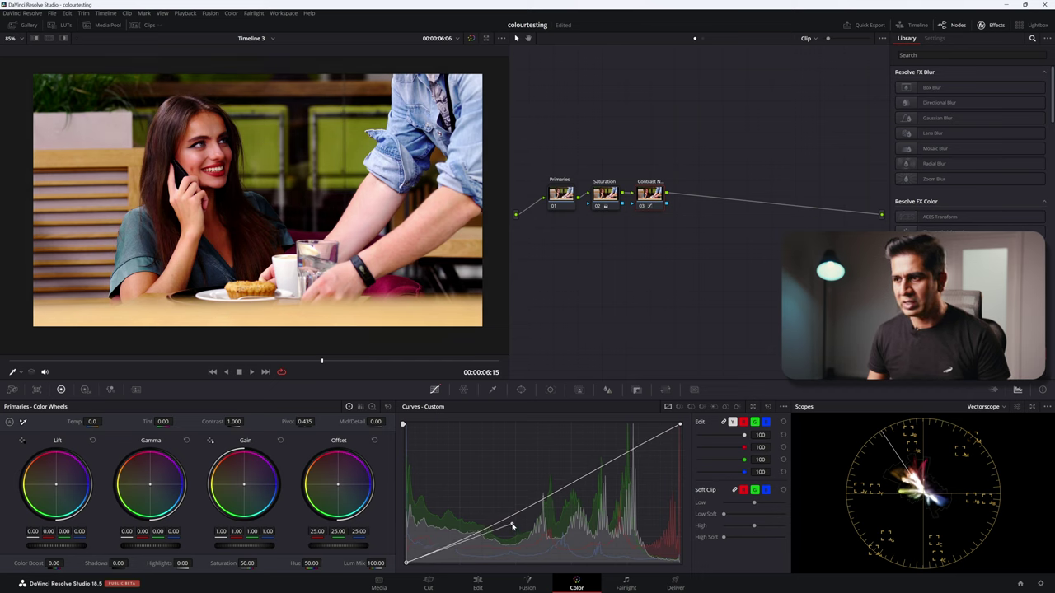
pyautogui.hotkey('ctrl', 'z')
pyautogui.moveTo(588, 474); pyautogui.dragTo(577, 464)
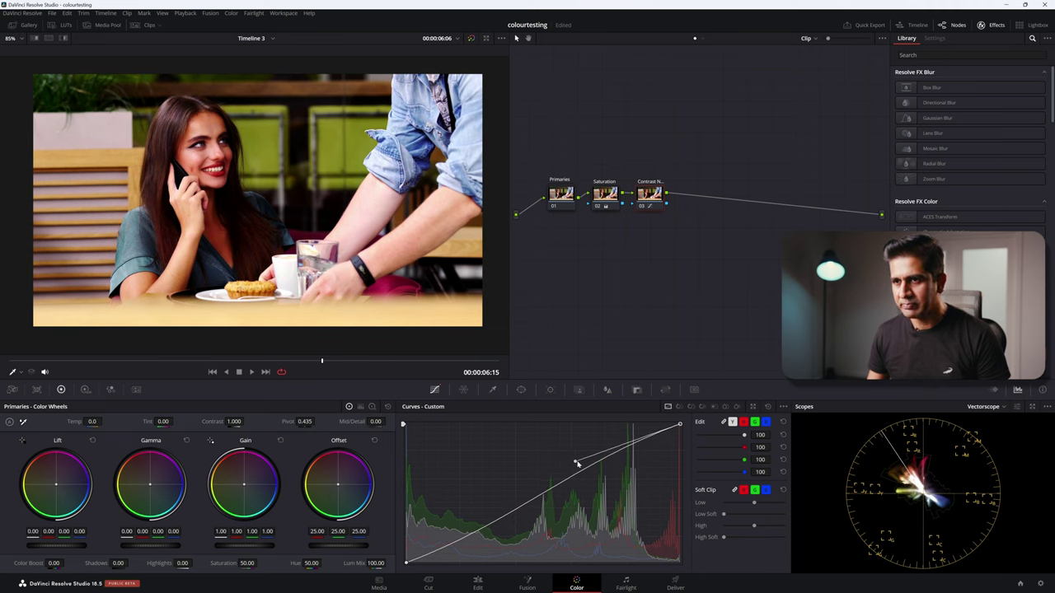
pyautogui.click(714, 407)
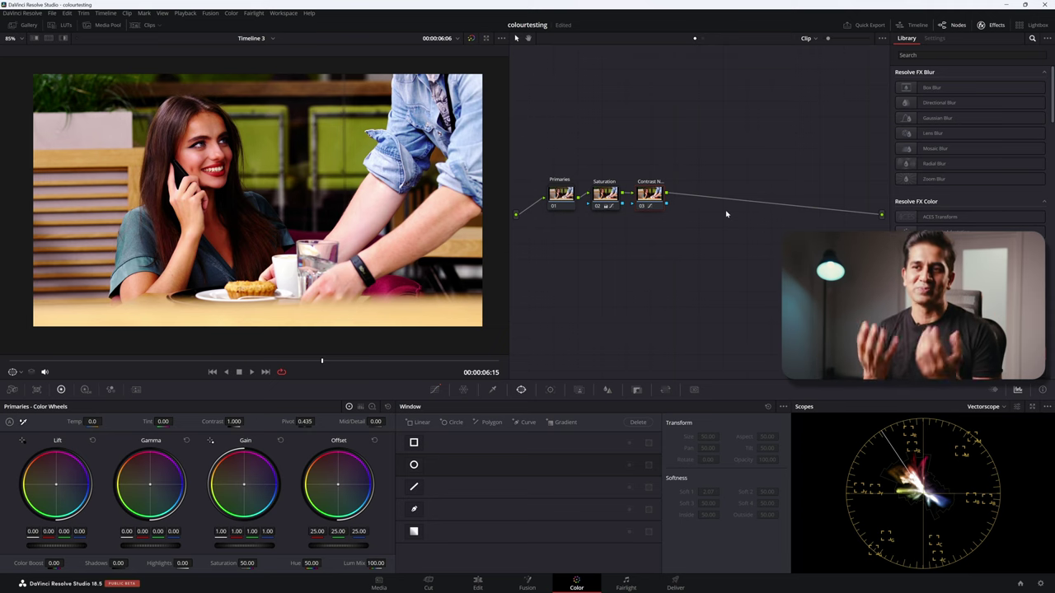
# - Add node 04 with a soft, tilted, inverted oval Circle window and darken outside it
pyautogui.hotkey('alt', 's')
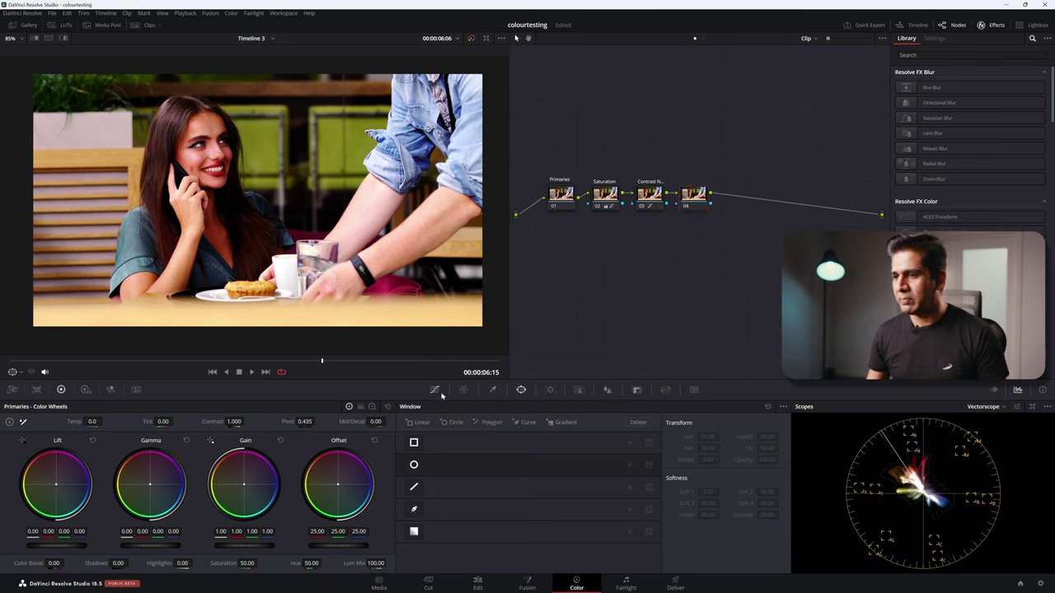
pyautogui.click(414, 465)
pyautogui.moveTo(190, 200); pyautogui.dragTo(213, 159)
pyautogui.moveTo(263, 104); pyautogui.dragTo(307, 104)
pyautogui.moveTo(215, 157); pyautogui.dragTo(214, 169)
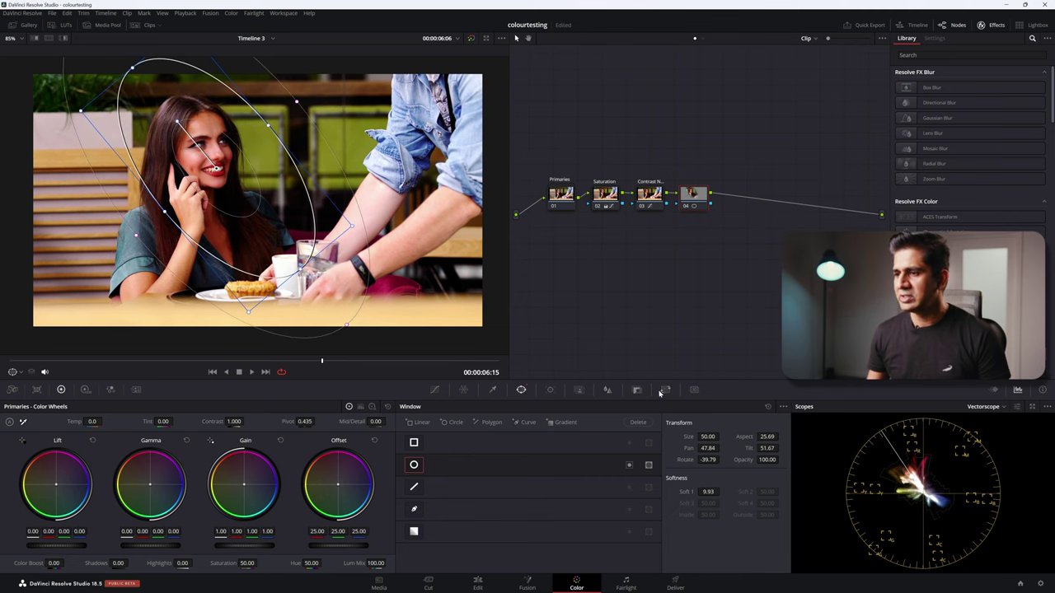
pyautogui.click(628, 464)
pyautogui.moveTo(359, 545); pyautogui.dragTo(338, 550)
# - Toggle the window outline and bypass all grades to compare before and after
pyautogui.hotkey('ctrl', 'd')
pyautogui.hotkey('ctrl', 'd')
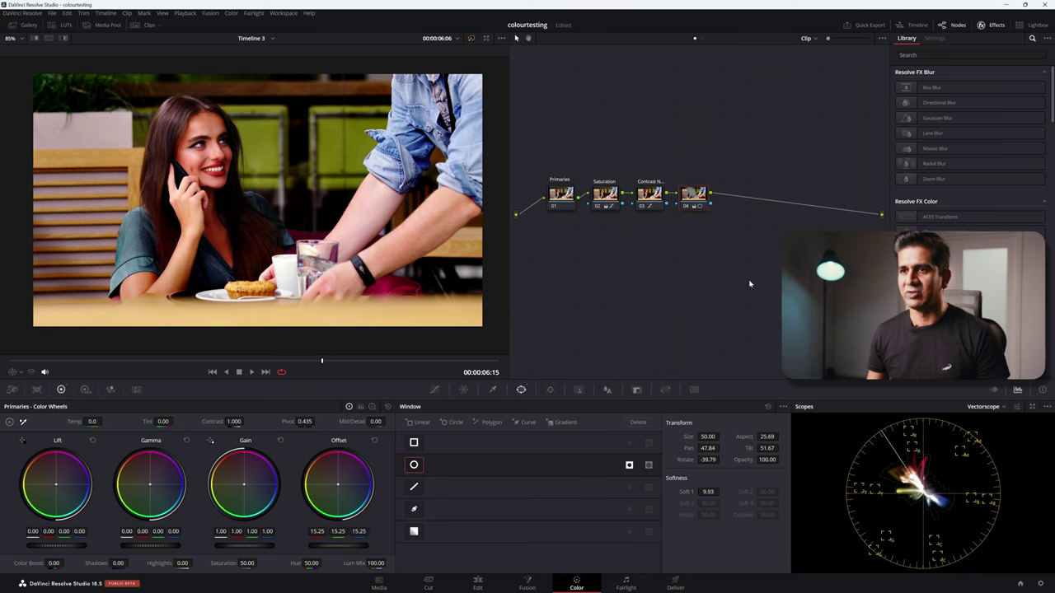
pyautogui.hotkey('ctrl', 'd')
pyautogui.hotkey('ctrl', 'd')
pyautogui.hotkey('ctrl', 'd')
pyautogui.hotkey('ctrl', 'd')
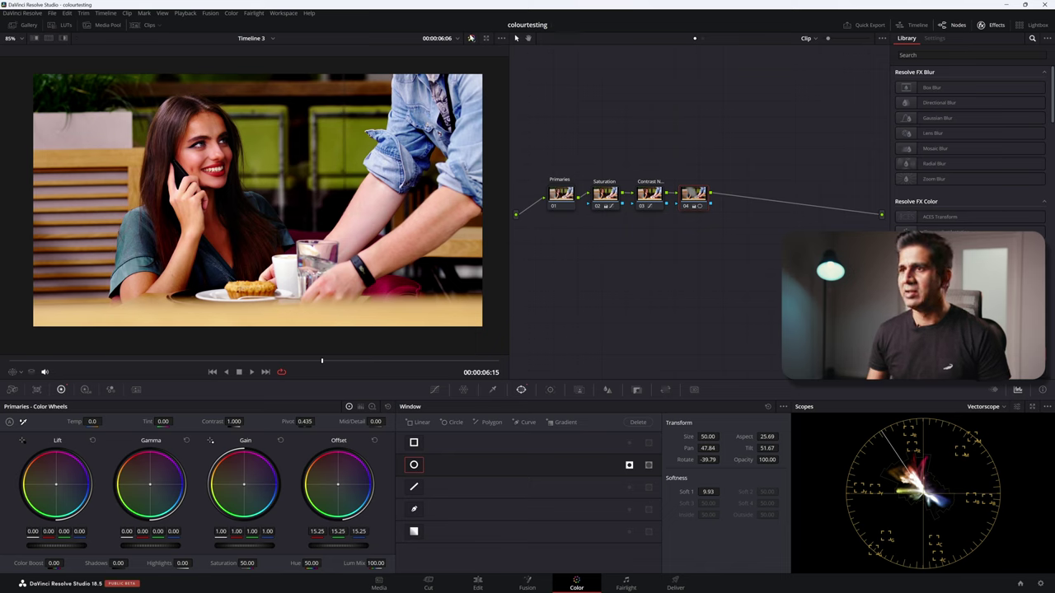
pyautogui.click(471, 39)
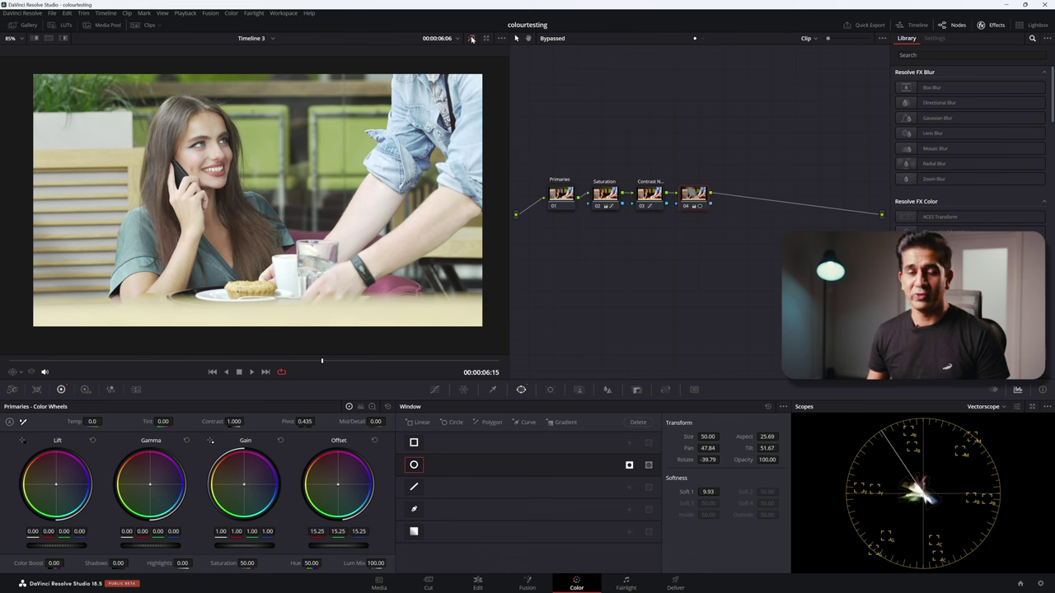
pyautogui.click(471, 39)
pyautogui.click(472, 39)
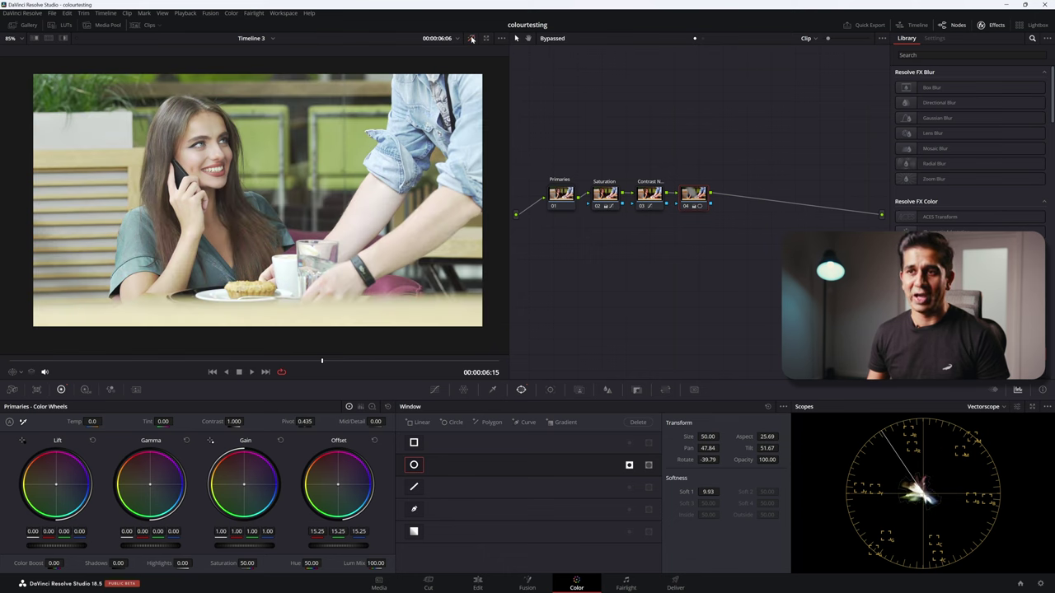
pyautogui.click(471, 39)
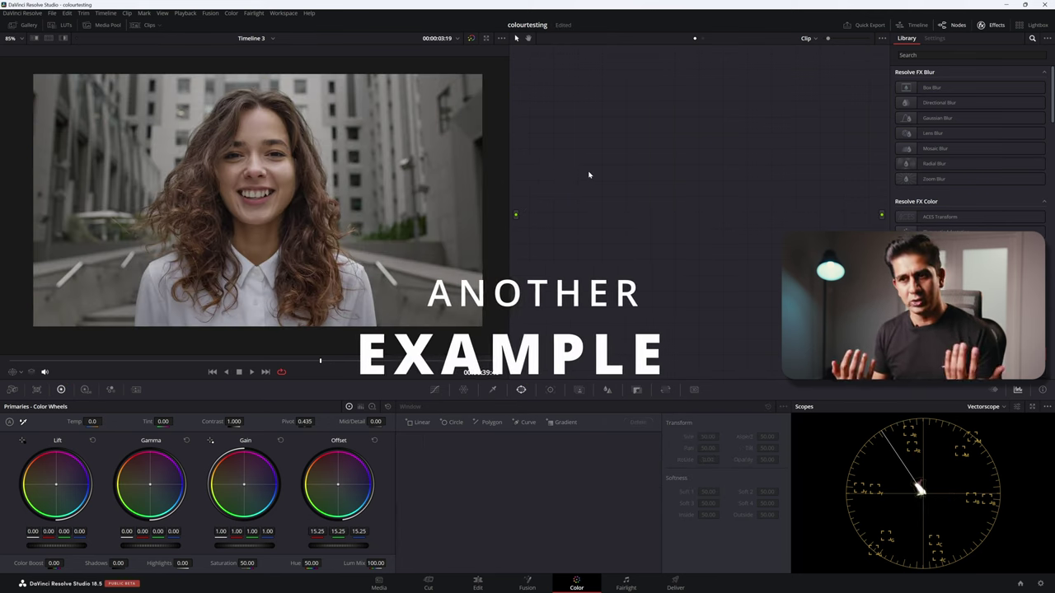
# - Add three serial nodes on the new clip labelled Black, White and Midtones
pyautogui.hotkey('alt', 's')
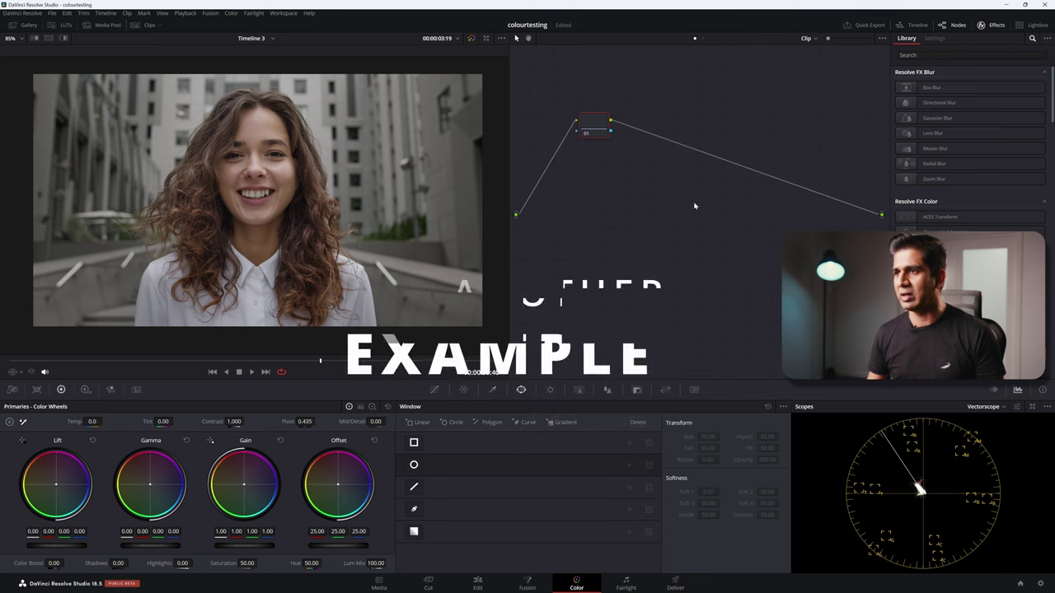
pyautogui.moveTo(595, 125); pyautogui.dragTo(580, 181)
pyautogui.rightClick(583, 183)
pyautogui.click(620, 212)
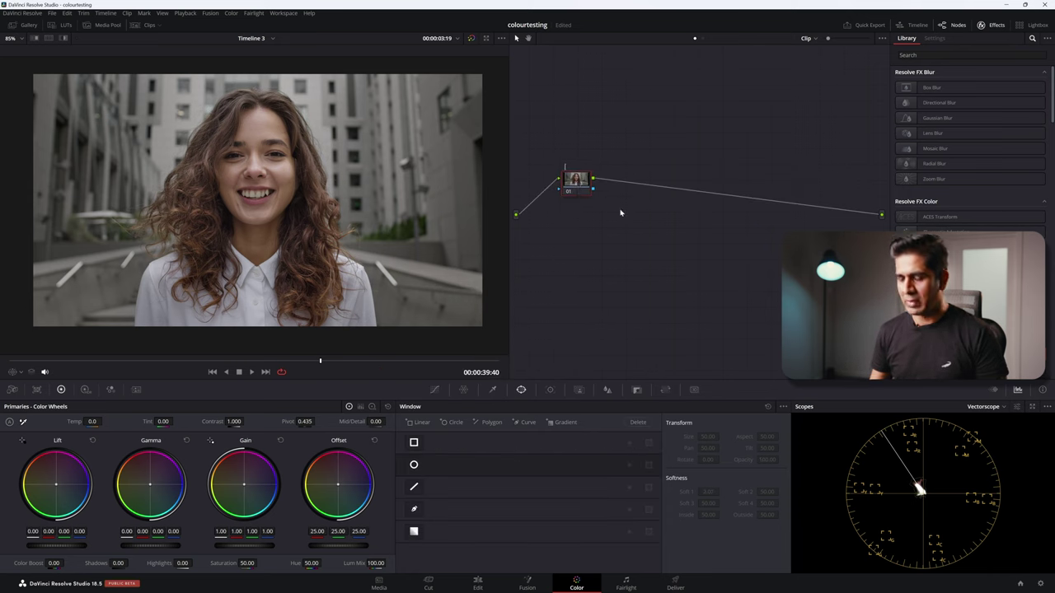
pyautogui.write('Black')
pyautogui.hotkey('alt', 's')
pyautogui.rightClick(623, 181)
pyautogui.click(656, 193)
pyautogui.write('White')
pyautogui.hotkey('alt', 's')
pyautogui.rightClick(669, 183)
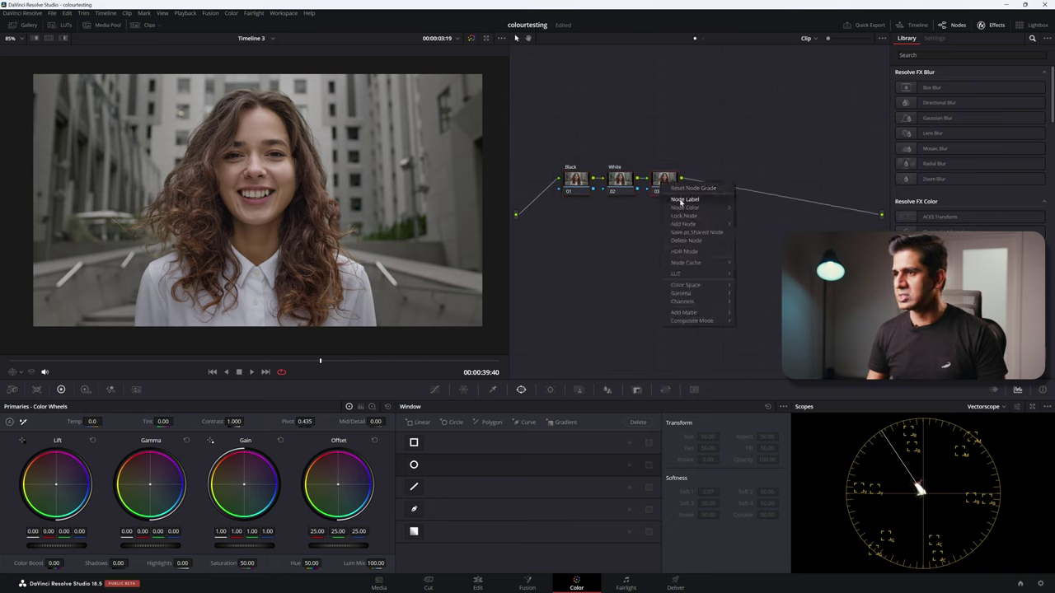
pyautogui.click(688, 203)
pyautogui.write('Midtones')
# - Add three more serial nodes labelled Saturation, Custom Curves and Power Window
pyautogui.hotkey('alt', 's')
pyautogui.rightClick(714, 182)
pyautogui.click(732, 201)
pyautogui.write('Saturation')
pyautogui.hotkey('alt', 's')
pyautogui.rightClick(758, 181)
pyautogui.click(777, 201)
pyautogui.write('Custom Curves')
pyautogui.hotkey('alt', 's')
pyautogui.rightClick(803, 181)
pyautogui.click(821, 201)
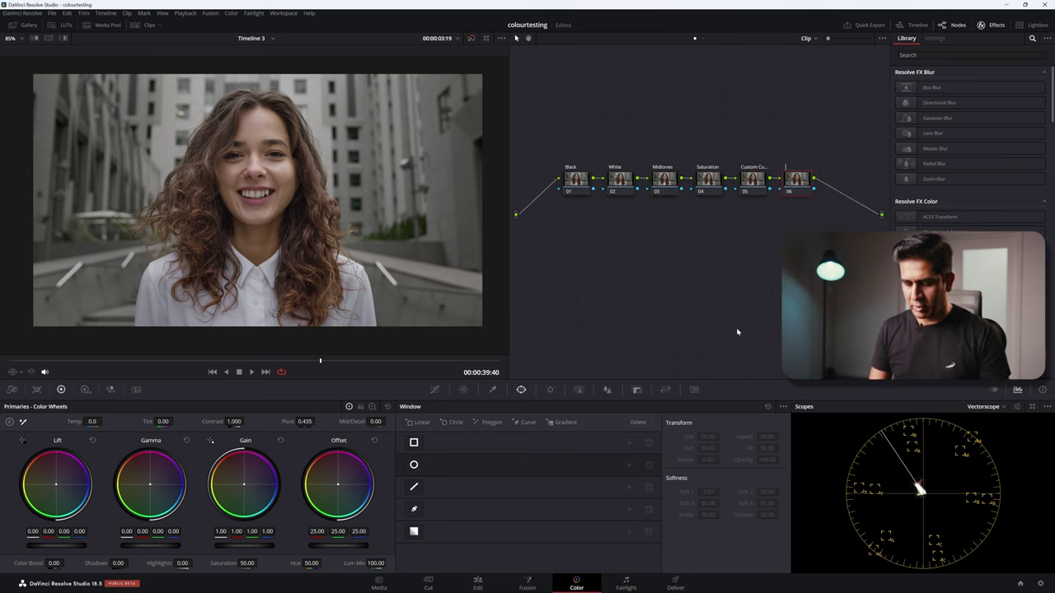
pyautogui.write('Power Window')
pyautogui.click(579, 180)
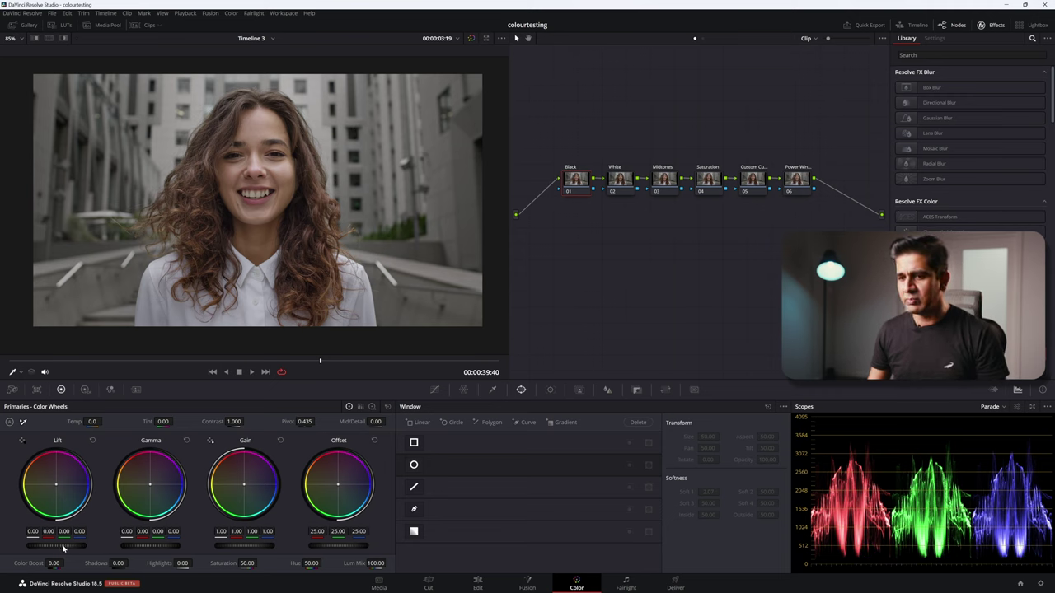
# - Lower the Black node's Lift master wheel to about -0.03 to deepen the shadows
pyautogui.moveTo(64, 547); pyautogui.dragTo(63, 547)
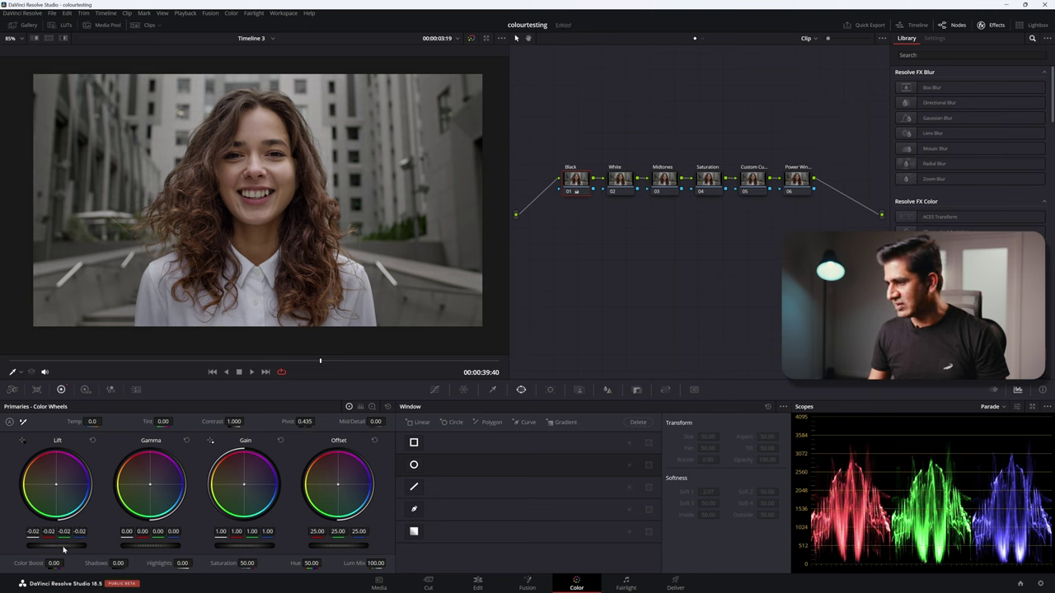
pyautogui.moveTo(64, 548); pyautogui.dragTo(63, 549)
pyautogui.hotkey('shift', "'")
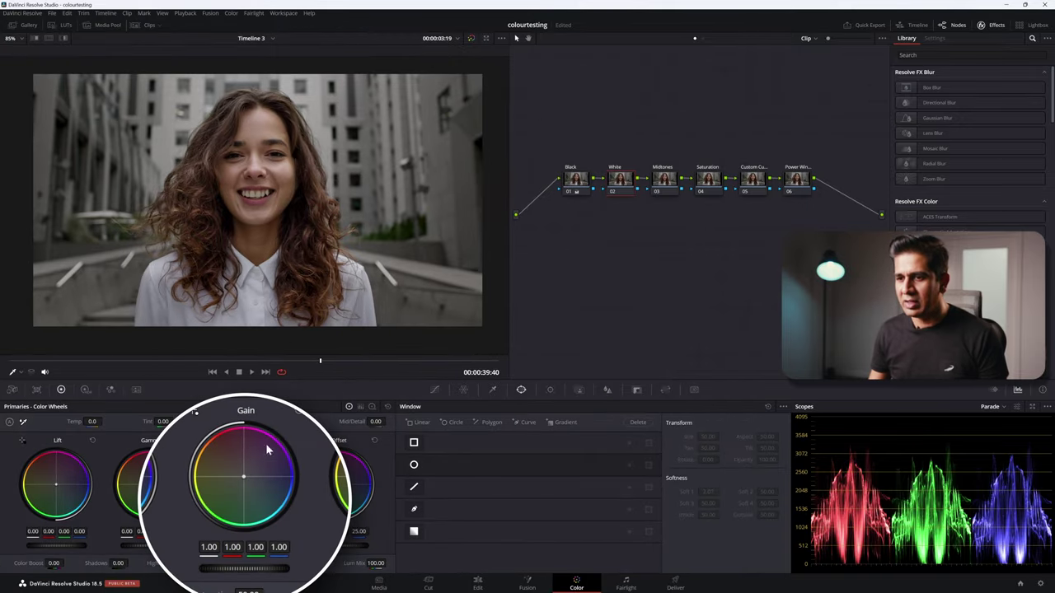
pyautogui.moveTo(238, 488); pyautogui.dragTo(232, 487)
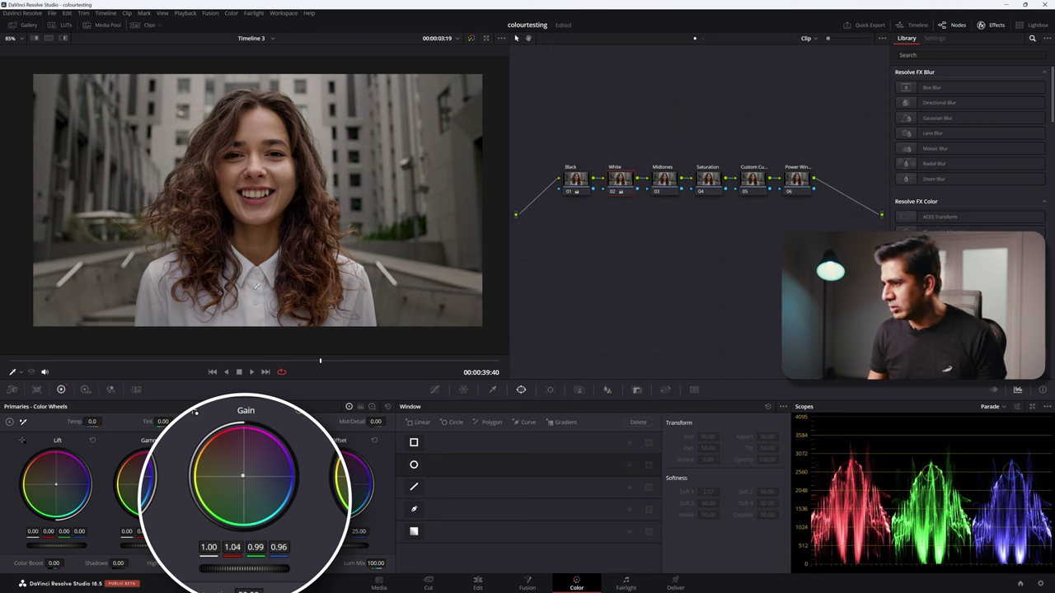
pyautogui.moveTo(232, 488); pyautogui.dragTo(233, 486)
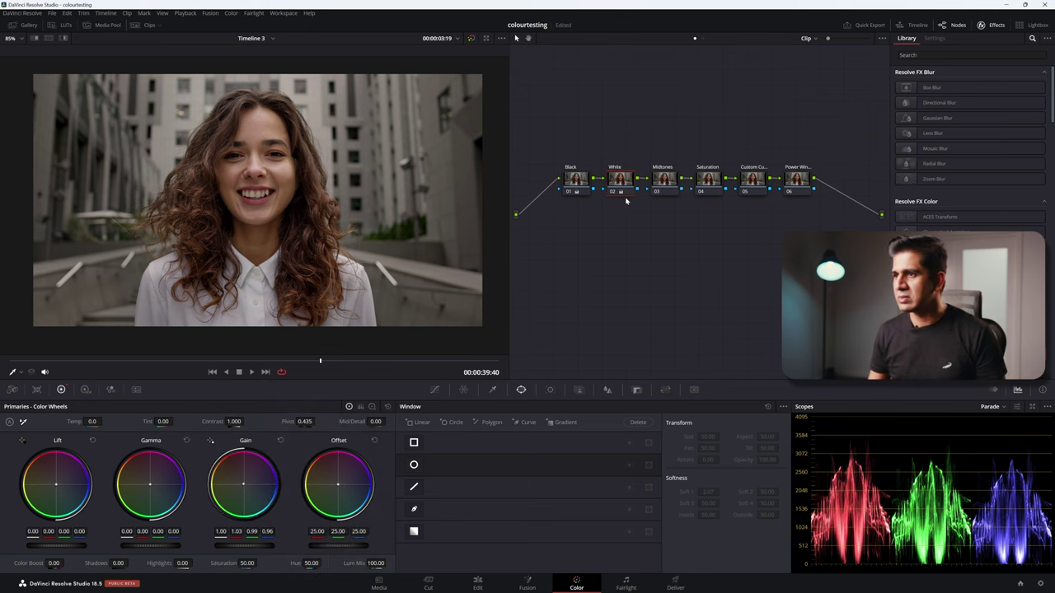
pyautogui.hotkey('ctrl', 'd')
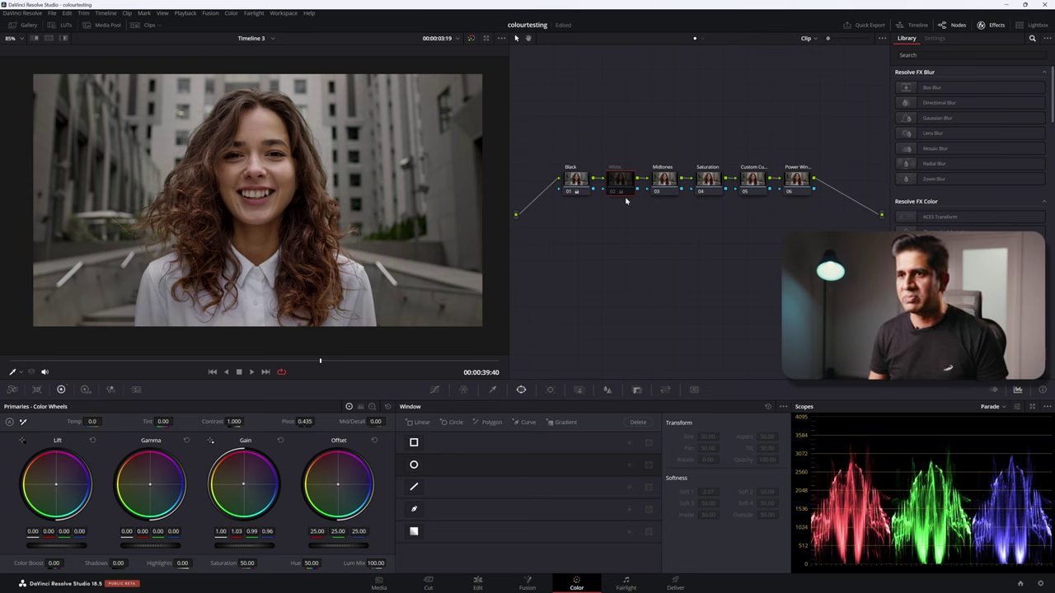
pyautogui.hotkey('ctrl', 'd')
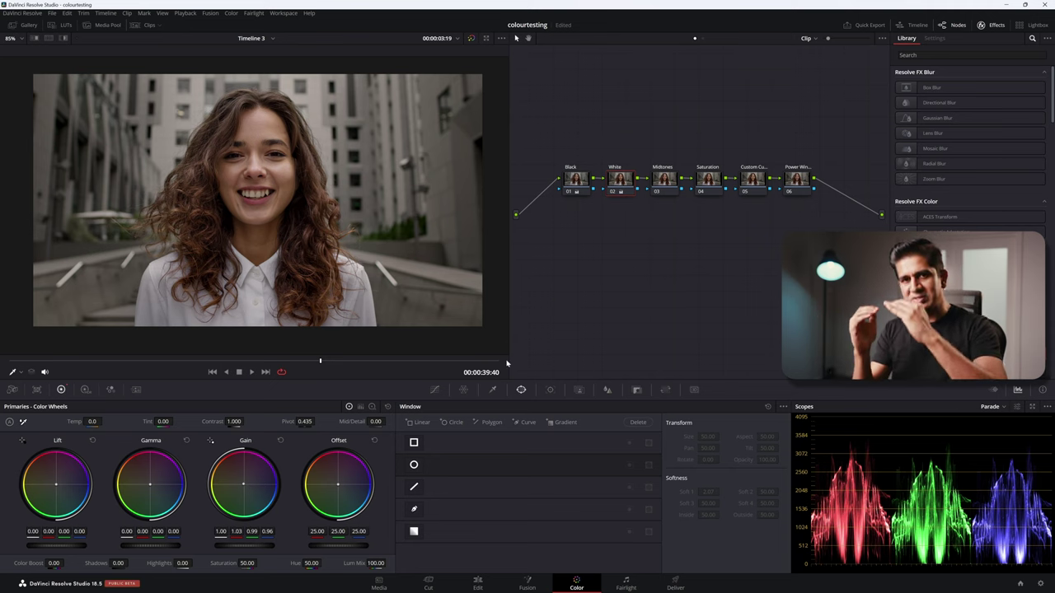
# - Raise the White node's Gain and pull the Midtones node's Gamma down to about -0.06
pyautogui.moveTo(231, 544); pyautogui.dragTo(257, 573)
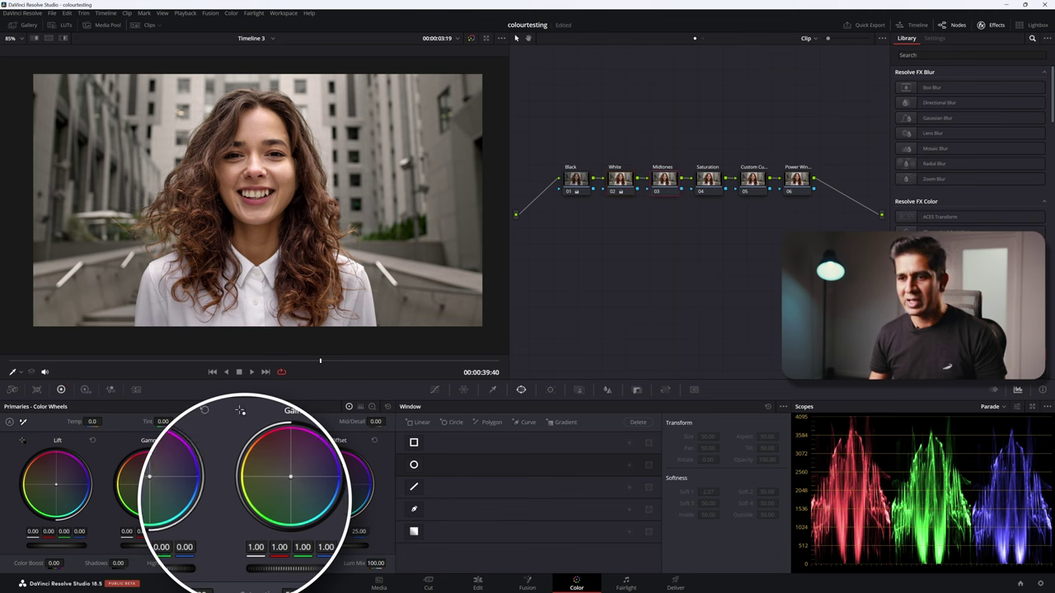
pyautogui.moveTo(247, 567); pyautogui.dragTo(251, 574)
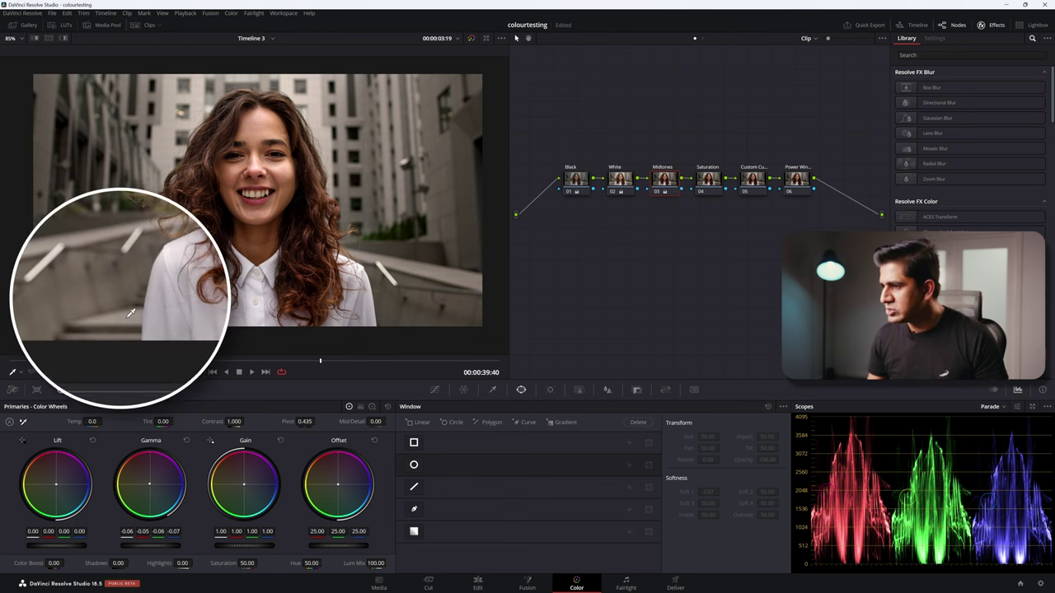
pyautogui.click(130, 313)
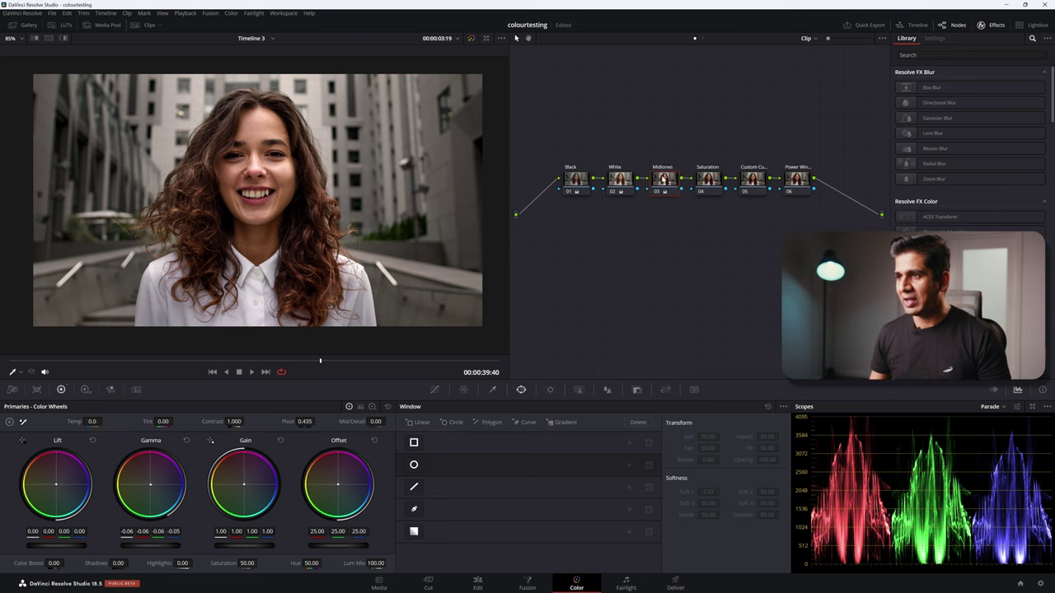
# - Make a compound node from Black, White and Midtones, then raise Saturation to 73.40
pyautogui.rightClick(578, 178)
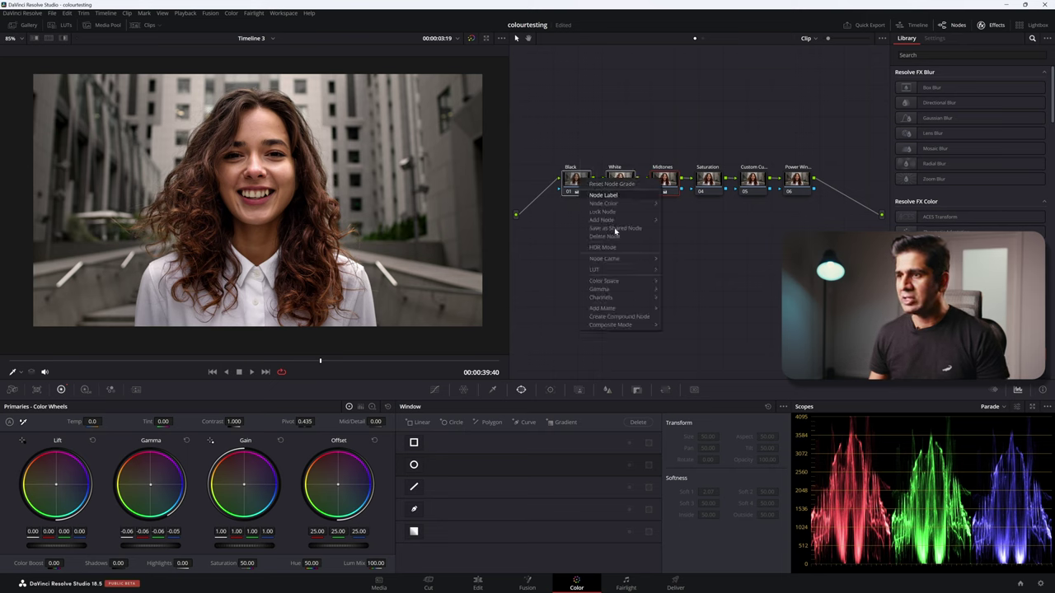
pyautogui.click(619, 317)
pyautogui.moveTo(247, 565); pyautogui.dragTo(280, 565)
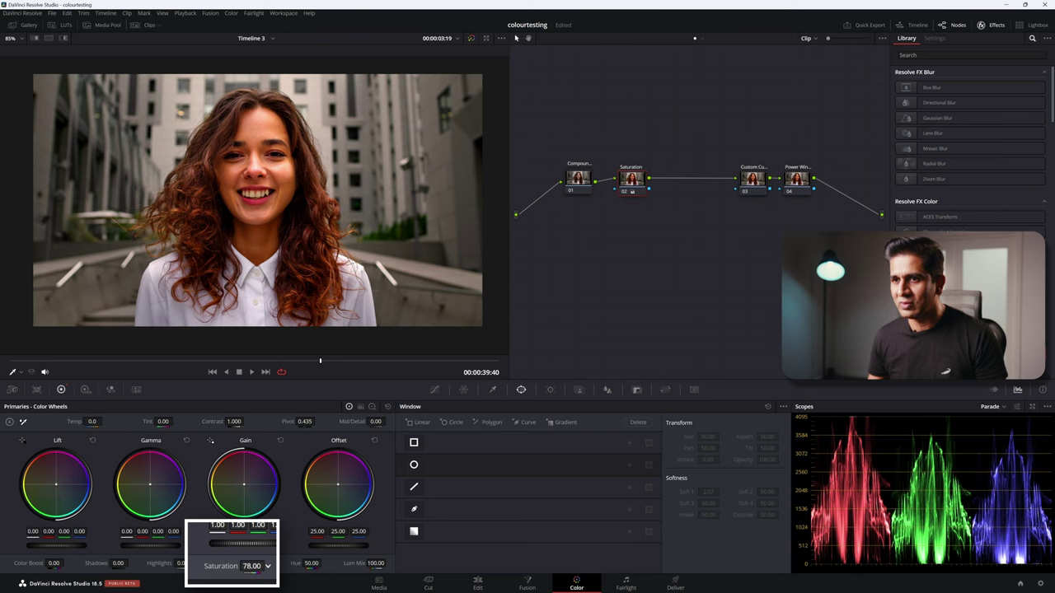
# - Switch the Parade scope to Vectorscope and bring the Saturation node down to 71.20
pyautogui.click(1016, 407)
pyautogui.click(999, 407)
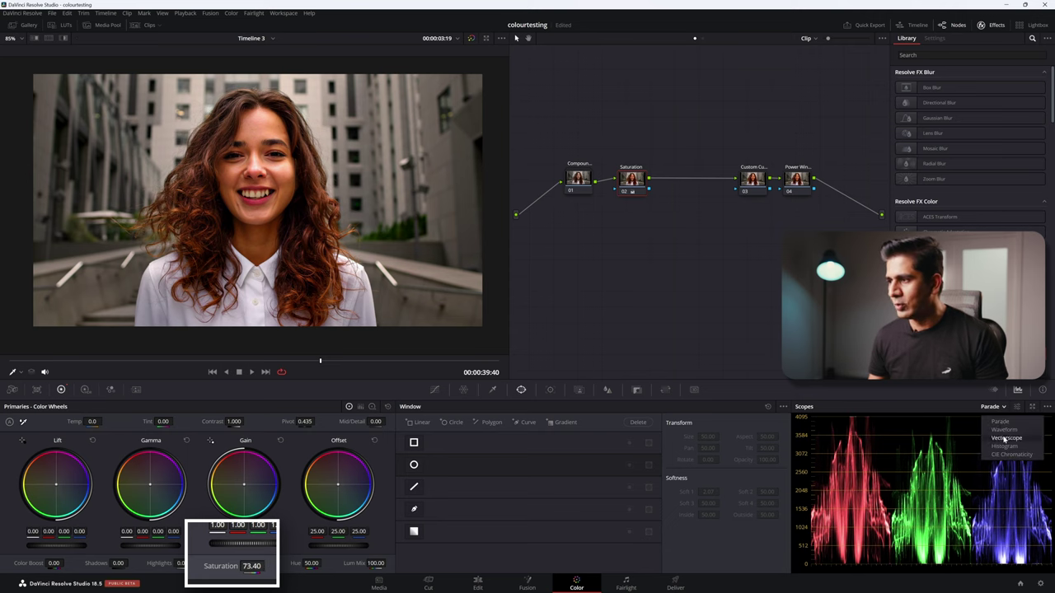
pyautogui.click(1004, 439)
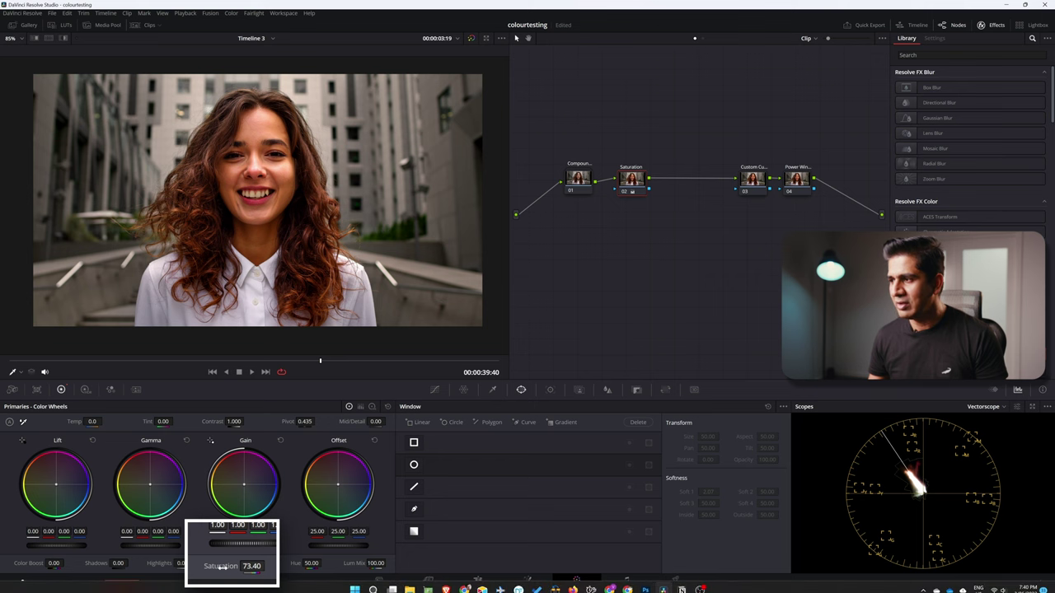
pyautogui.moveTo(261, 566); pyautogui.dragTo(247, 565)
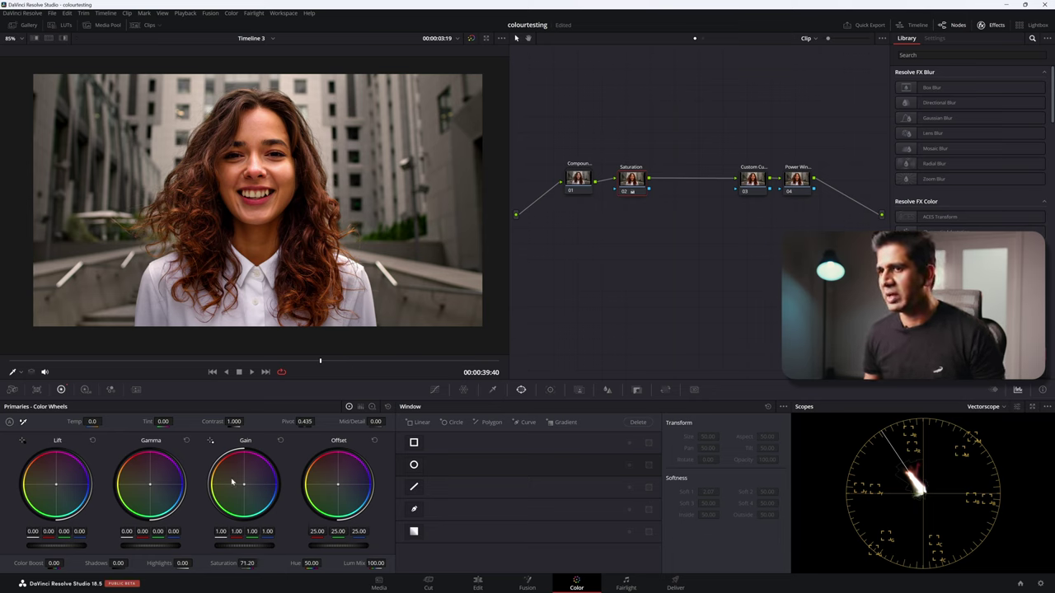
pyautogui.moveTo(632, 181); pyautogui.dragTo(632, 180)
# - Add a serial node, sample the face's skin tones, delete it, and move Custom Curves nearer Saturation
pyautogui.hotkey('alt', 's')
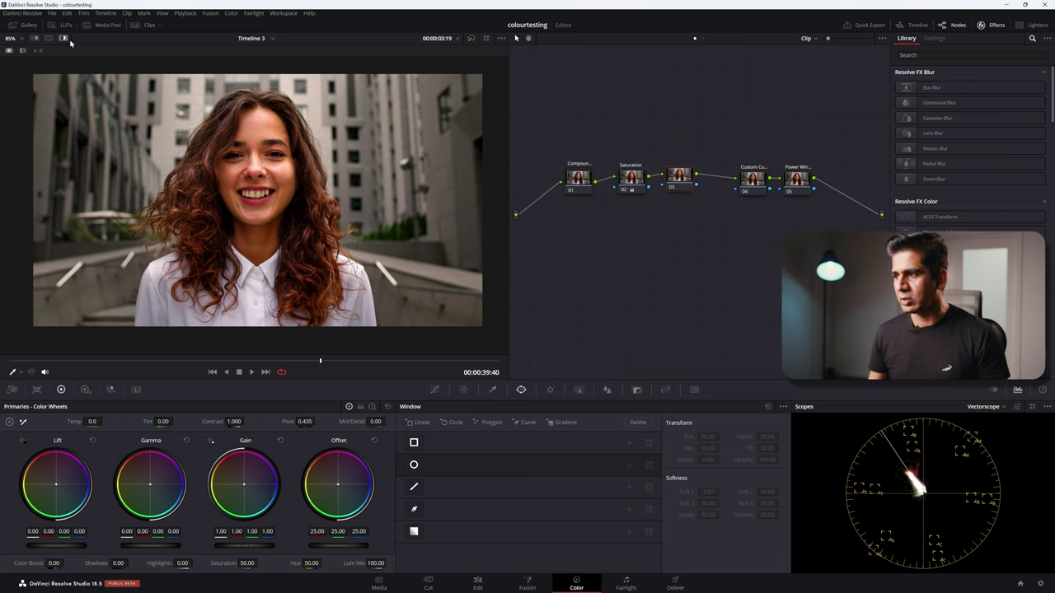
pyautogui.click(284, 167)
pyautogui.moveTo(286, 170); pyautogui.dragTo(285, 180)
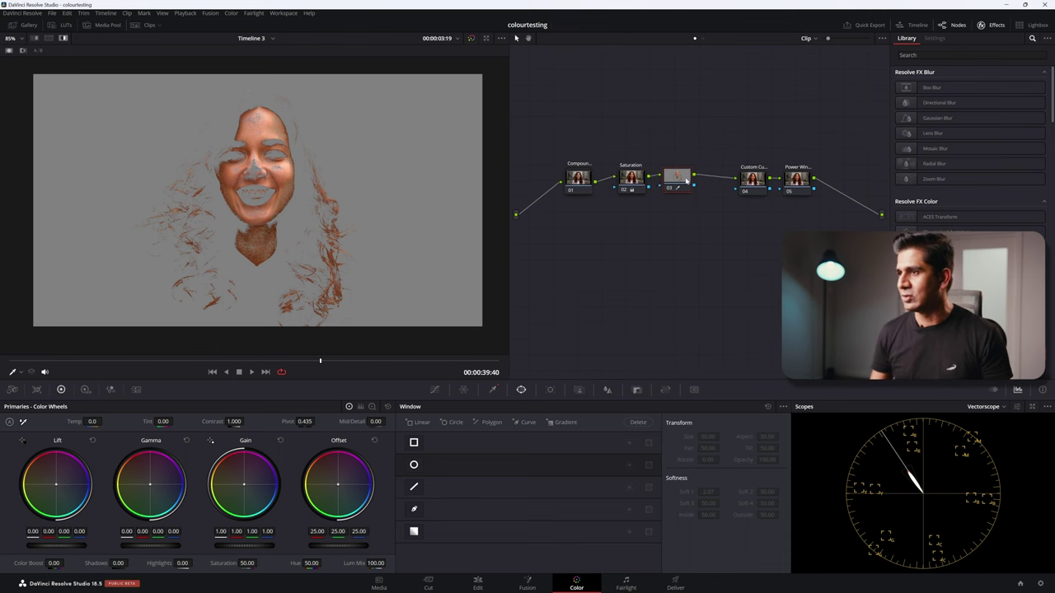
pyautogui.press('Delete')
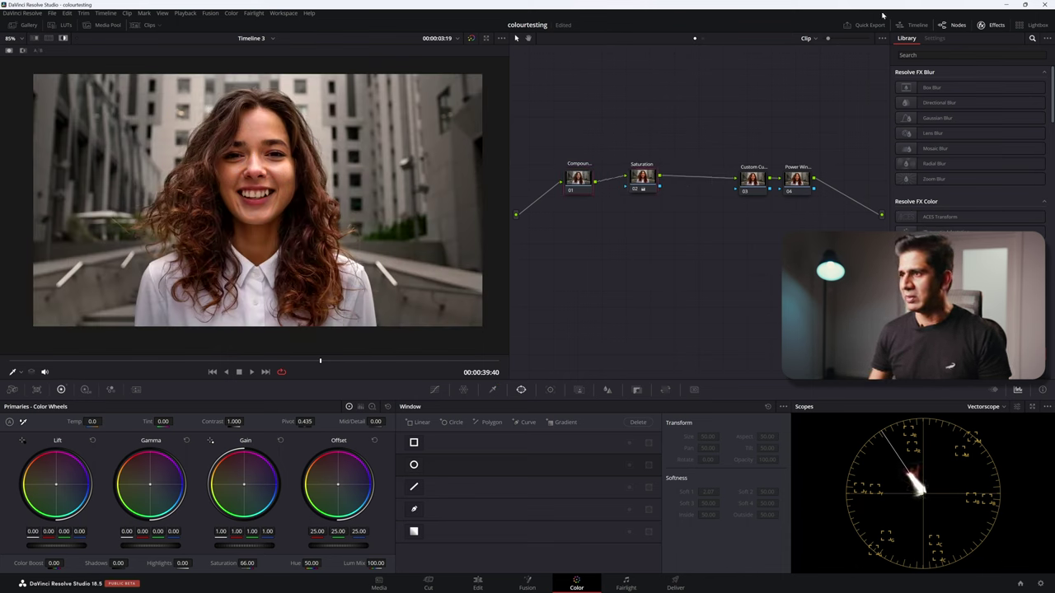
pyautogui.moveTo(759, 182); pyautogui.dragTo(716, 183)
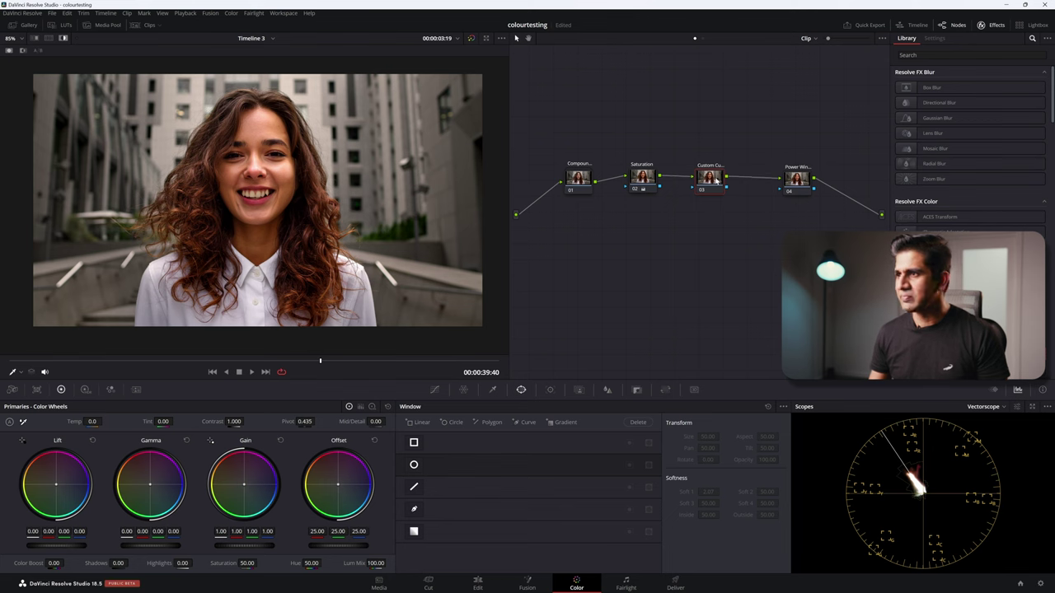
# - On the Custom curve, undo a trial low-end pull and raise a point near the top
pyautogui.click(433, 390)
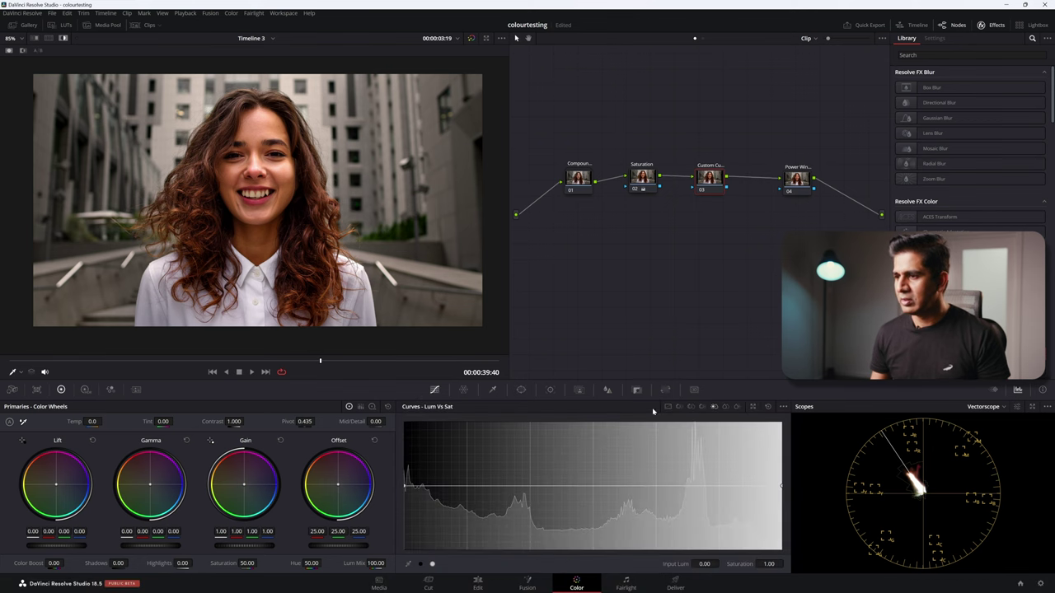
pyautogui.click(666, 407)
pyautogui.click(784, 407)
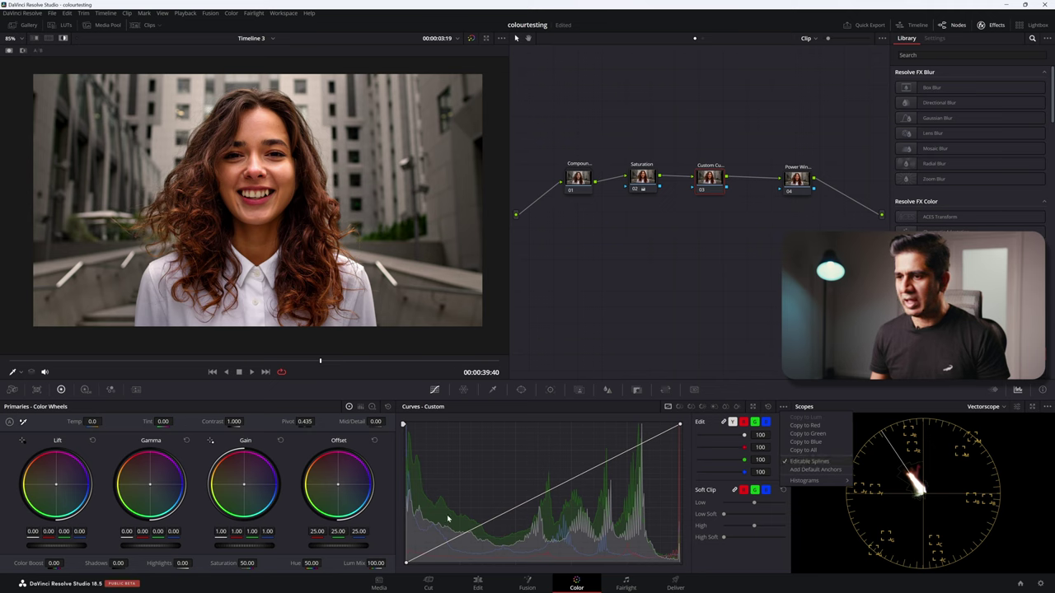
pyautogui.click(532, 426)
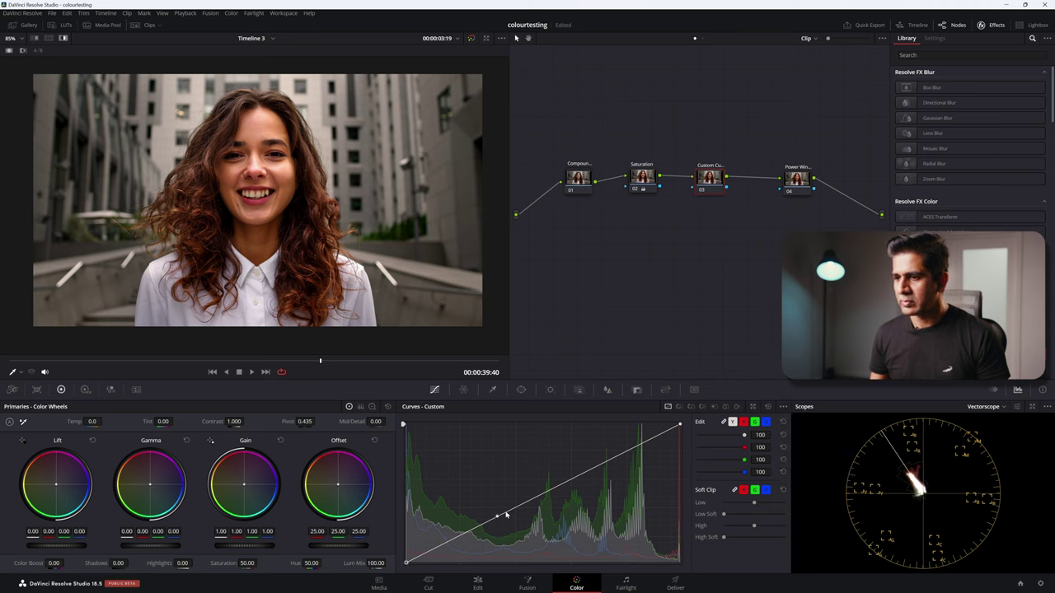
pyautogui.moveTo(498, 518); pyautogui.dragTo(507, 525)
pyautogui.hotkey('ctrl', 'z')
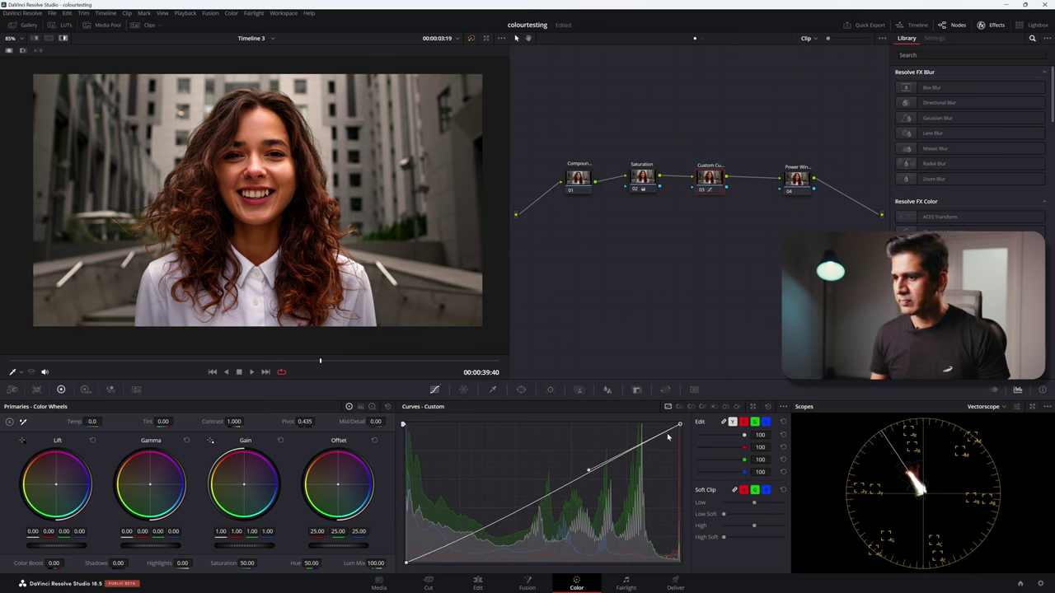
pyautogui.moveTo(588, 472); pyautogui.dragTo(643, 439)
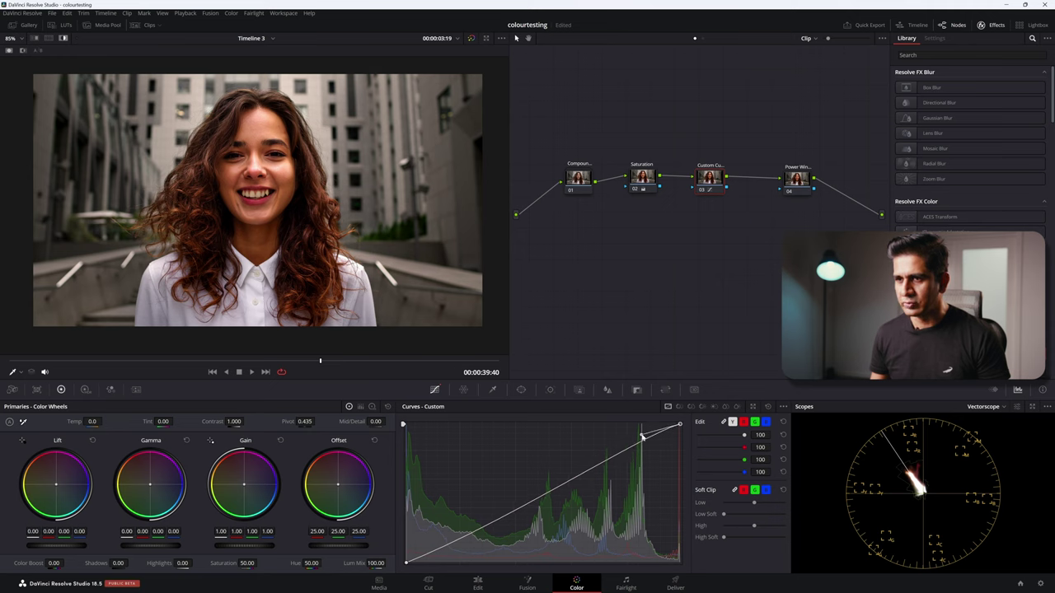
# - Toggle all nodes off and on to compare, then move the Power Window node beside Custom Curves
pyautogui.hotkey('alt', 'd')
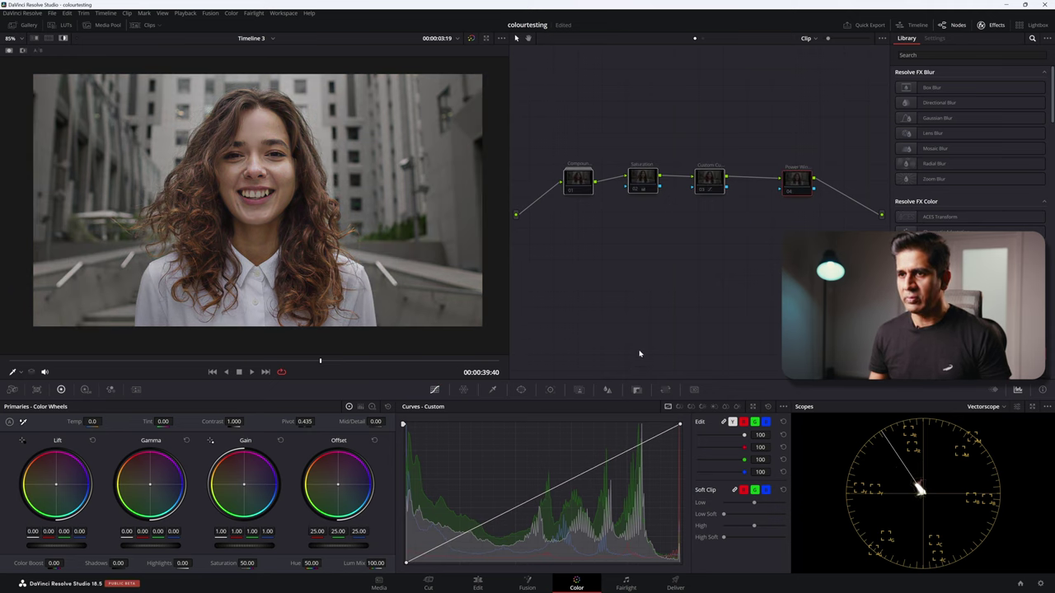
pyautogui.hotkey('alt', 'd')
pyautogui.hotkey('alt', 'd')
pyautogui.hotkey('alt', 'd')
pyautogui.moveTo(797, 181); pyautogui.dragTo(770, 182)
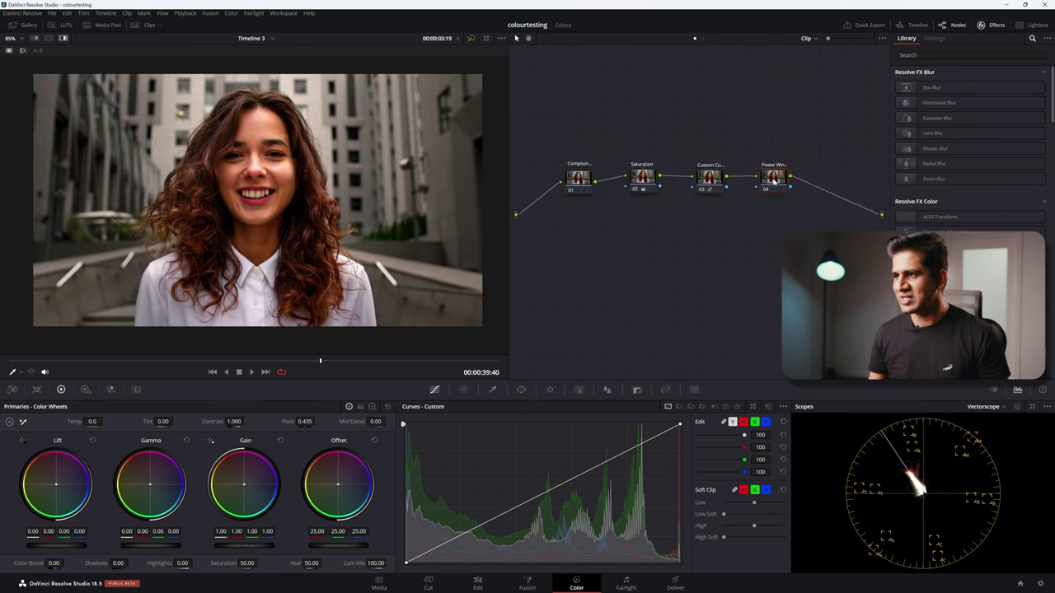
# - Add a circular window on the Power Window node, enlarge it around the woman and soften its edge
pyautogui.click(521, 390)
pyautogui.click(414, 466)
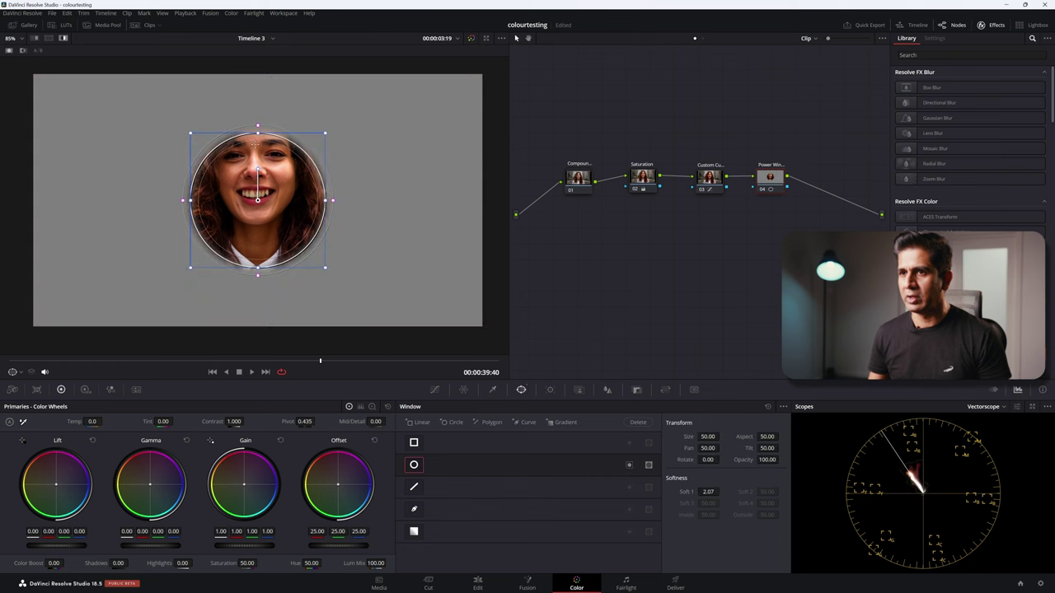
pyautogui.moveTo(258, 126); pyautogui.dragTo(258, 70)
pyautogui.moveTo(330, 200); pyautogui.dragTo(379, 200)
pyautogui.moveTo(258, 65); pyautogui.dragTo(258, 29)
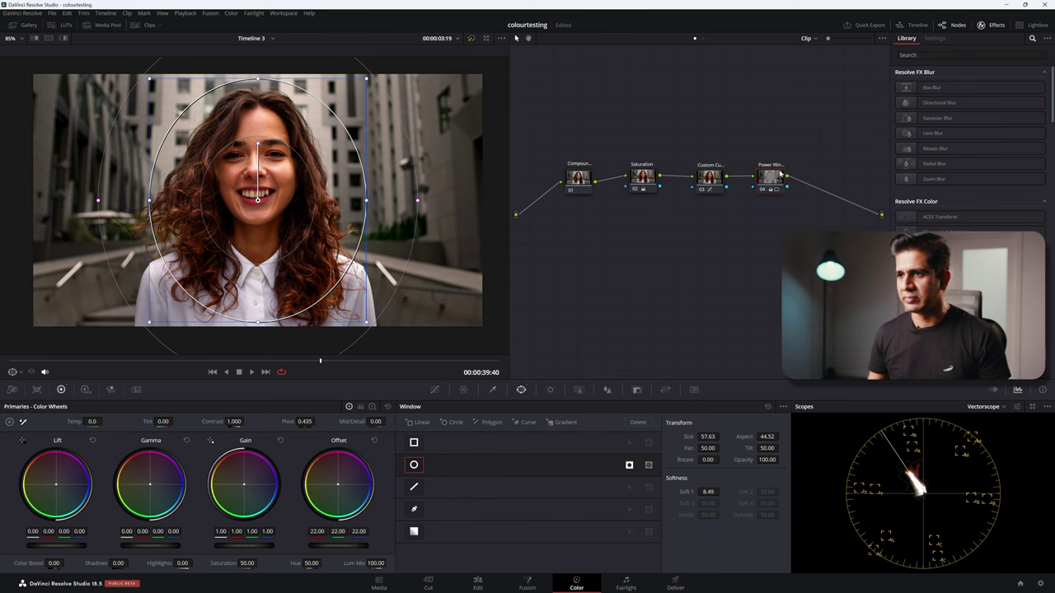
pyautogui.press('space')
pyautogui.click(471, 39)
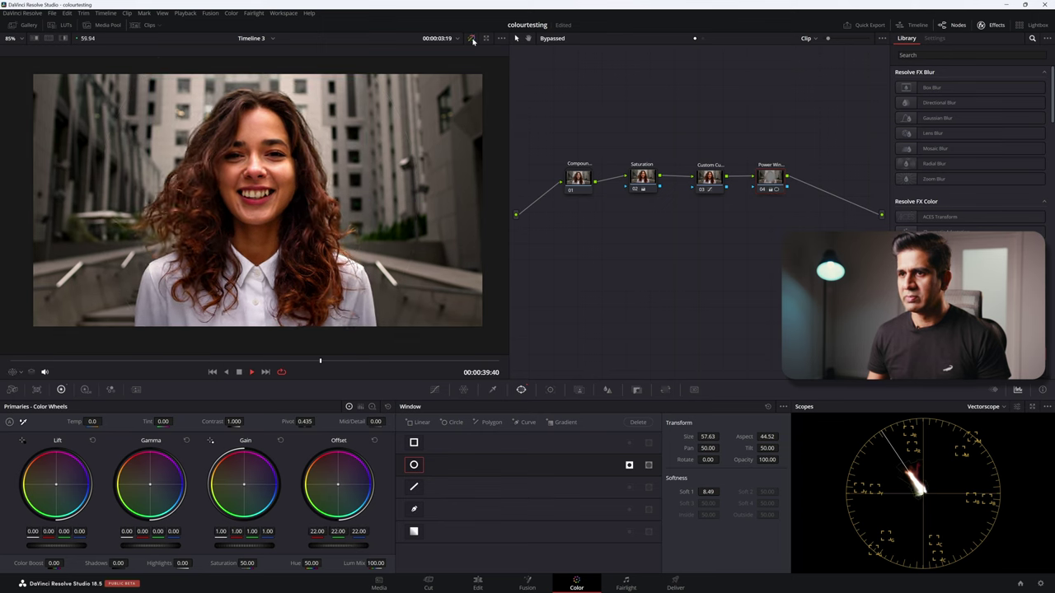
pyautogui.click(471, 39)
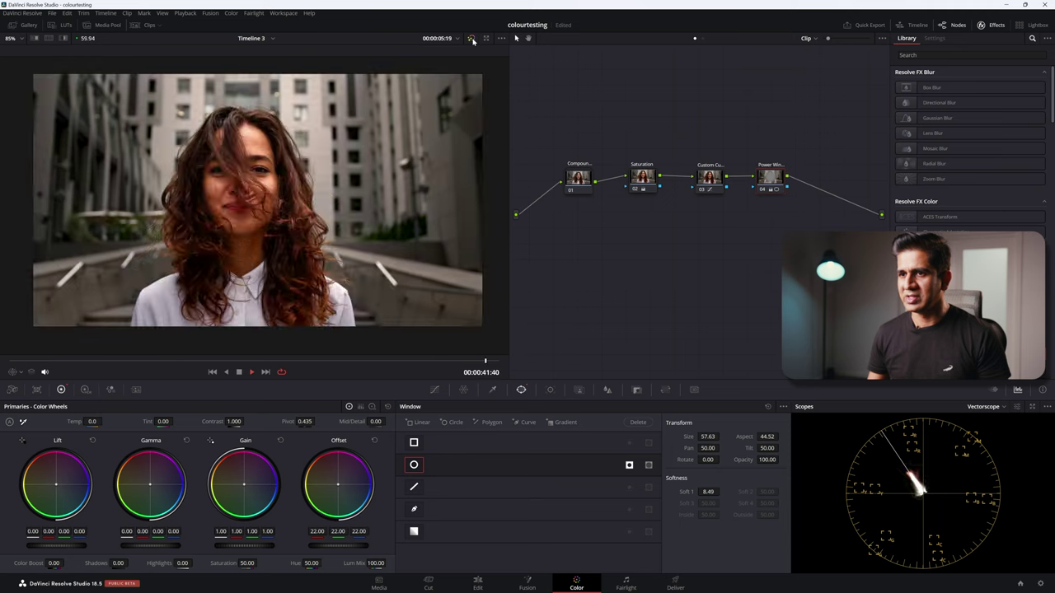
pyautogui.click(471, 39)
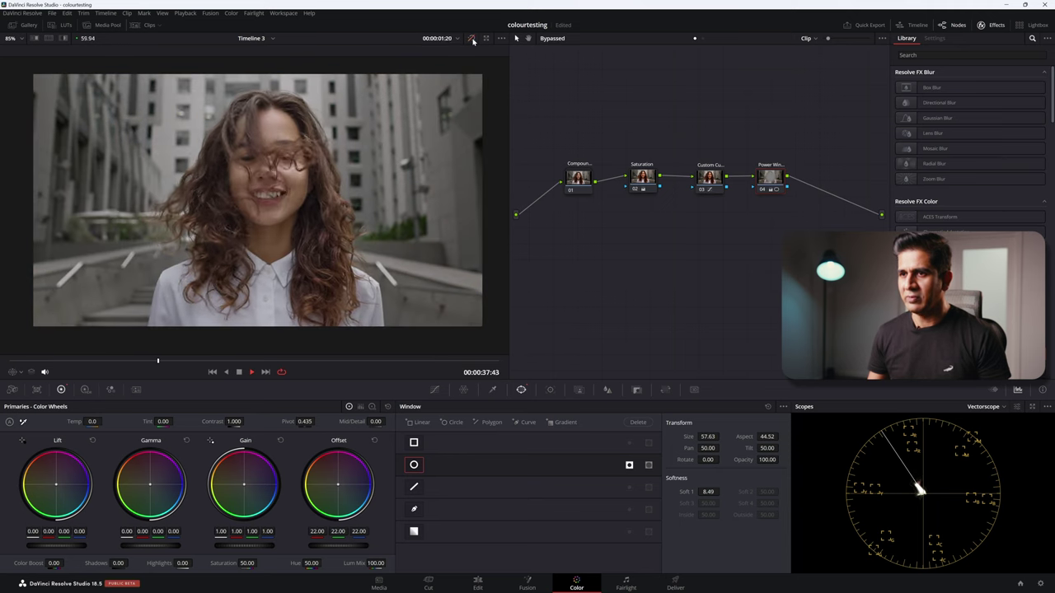
pyautogui.click(471, 39)
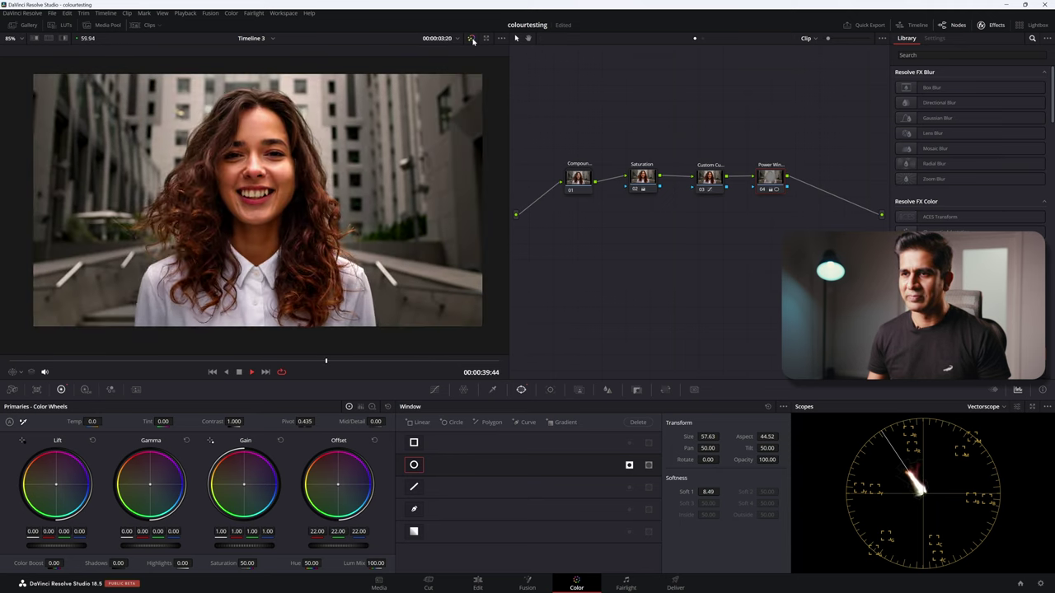